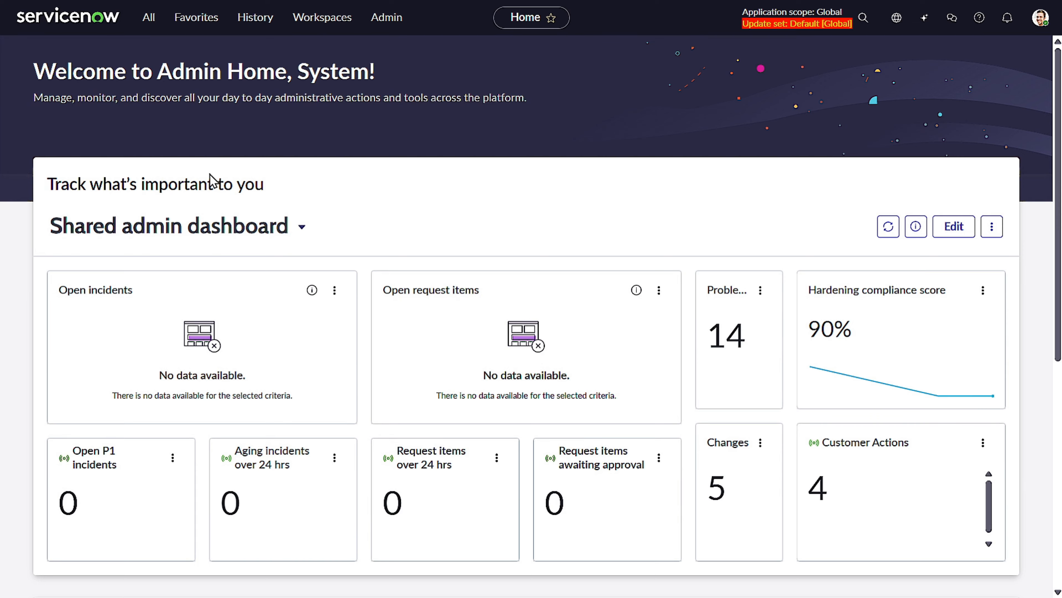
Find AI Agent Studio in the navigation and open its Create and manage page at the AI agents list.
click(149, 17)
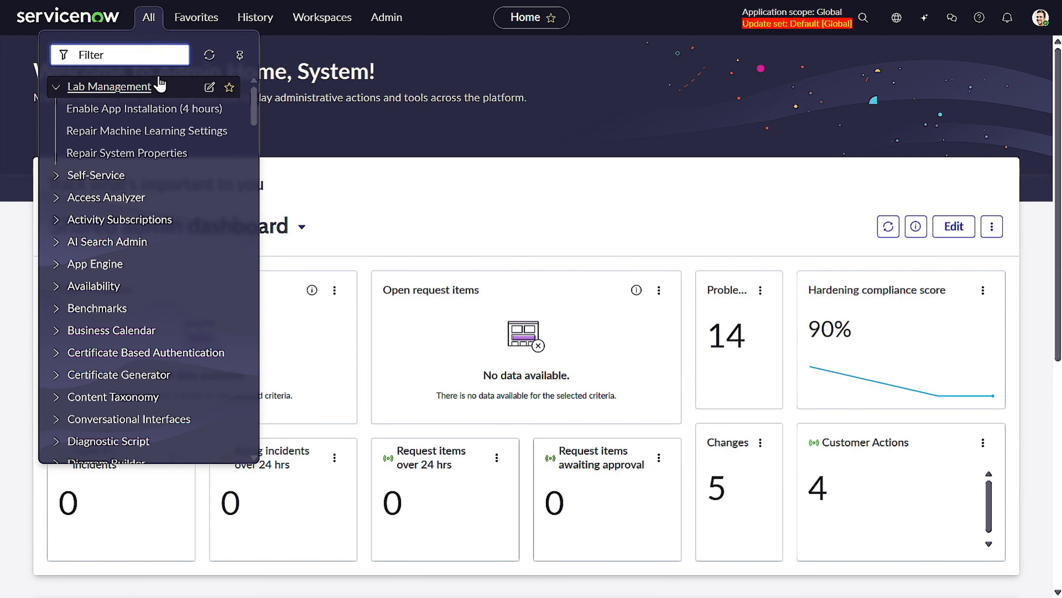
text(ai age)
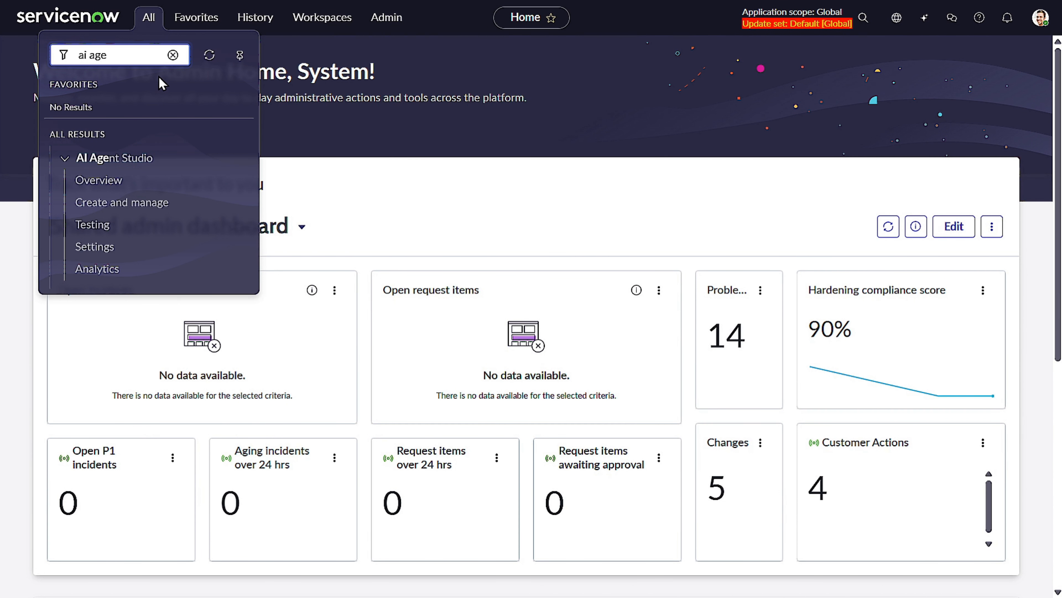
click(161, 203)
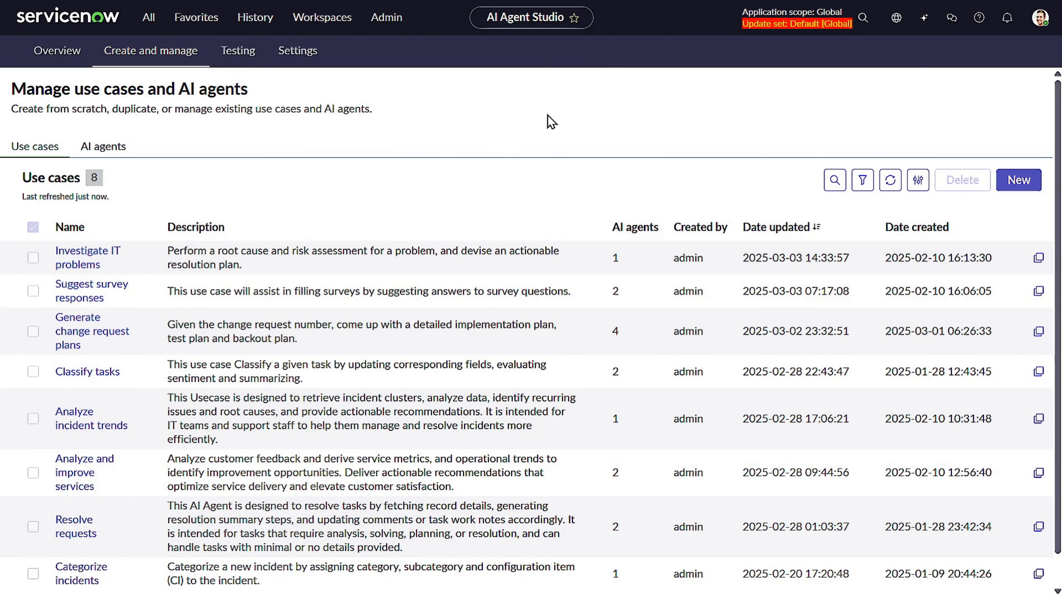
click(103, 152)
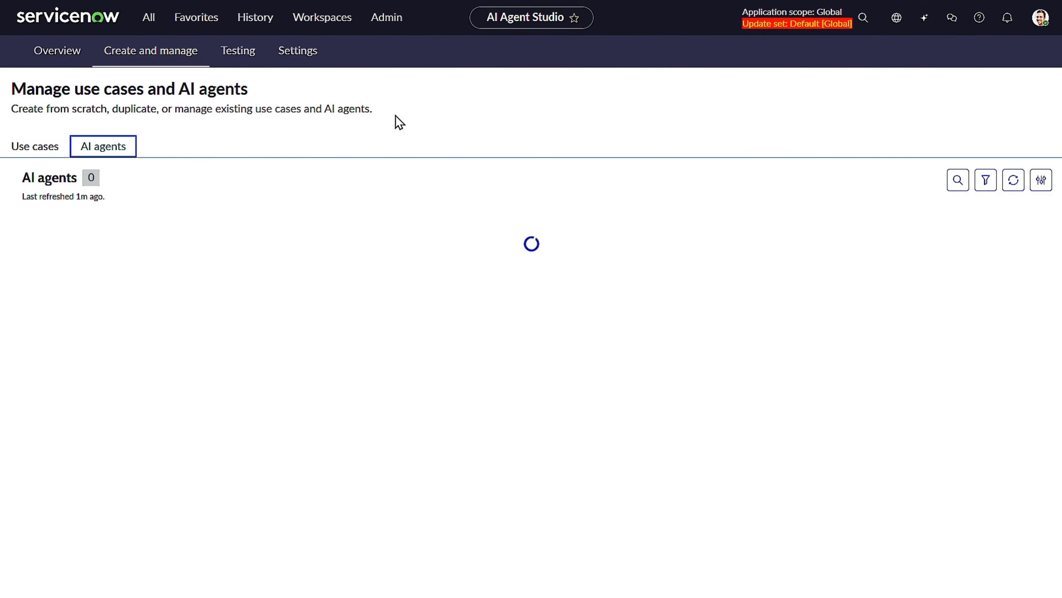
Reload the Create and manage page in the browser and reopen the AI agents list.
click(47, 155)
click(119, 147)
key(F11)
click(58, 49)
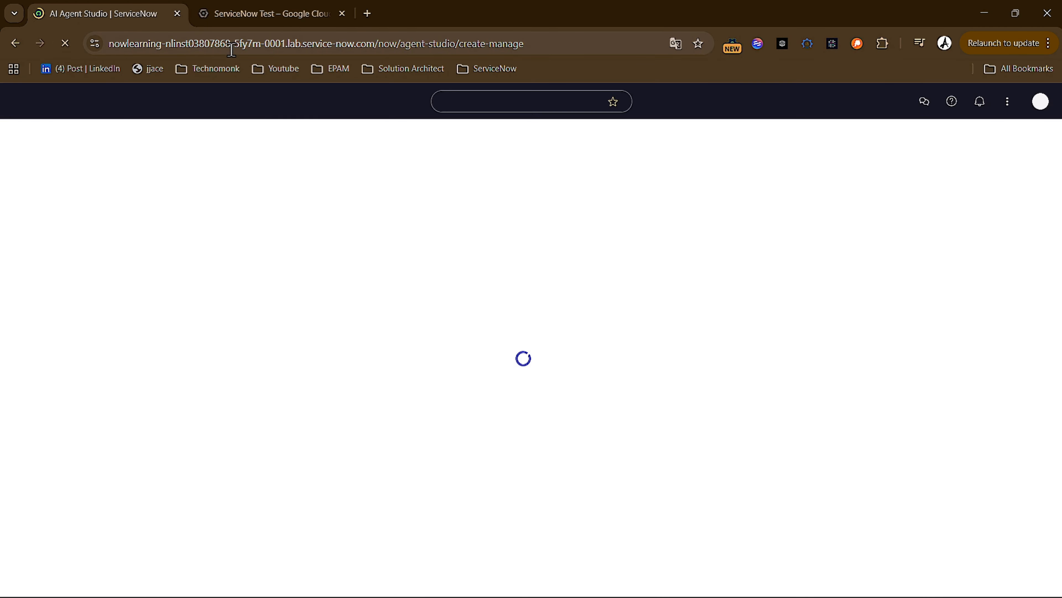
key(F11)
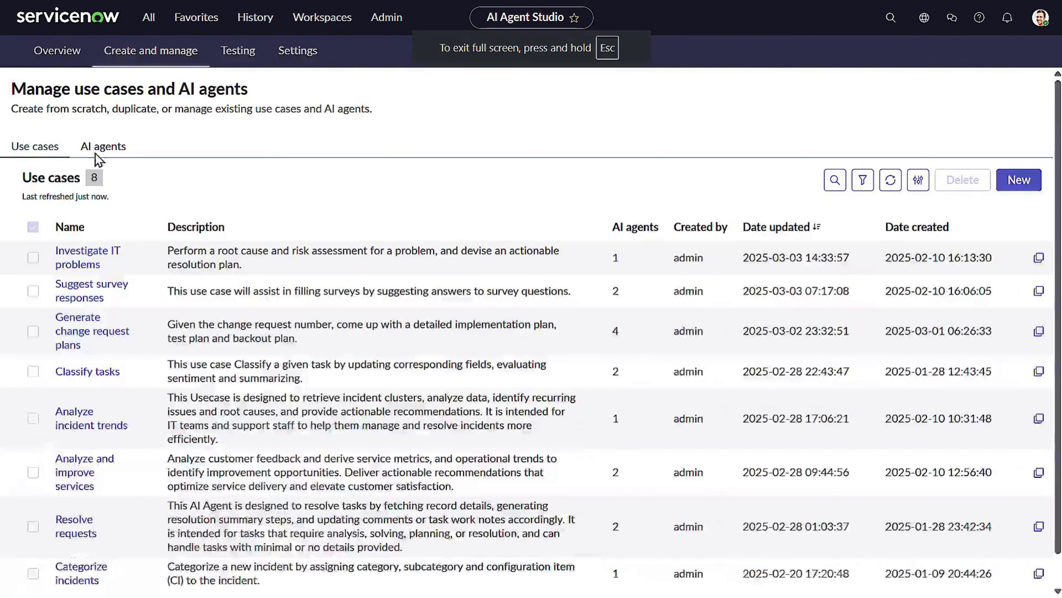
click(103, 150)
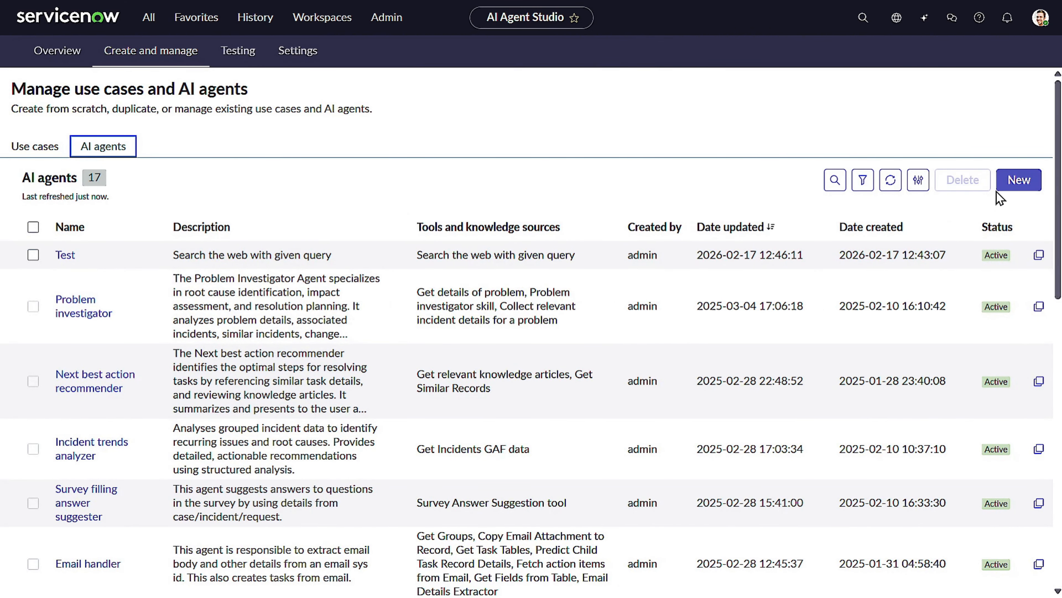
Create a new AI agent and name it "Travel & Lifestyle Assistant".
click(1018, 179)
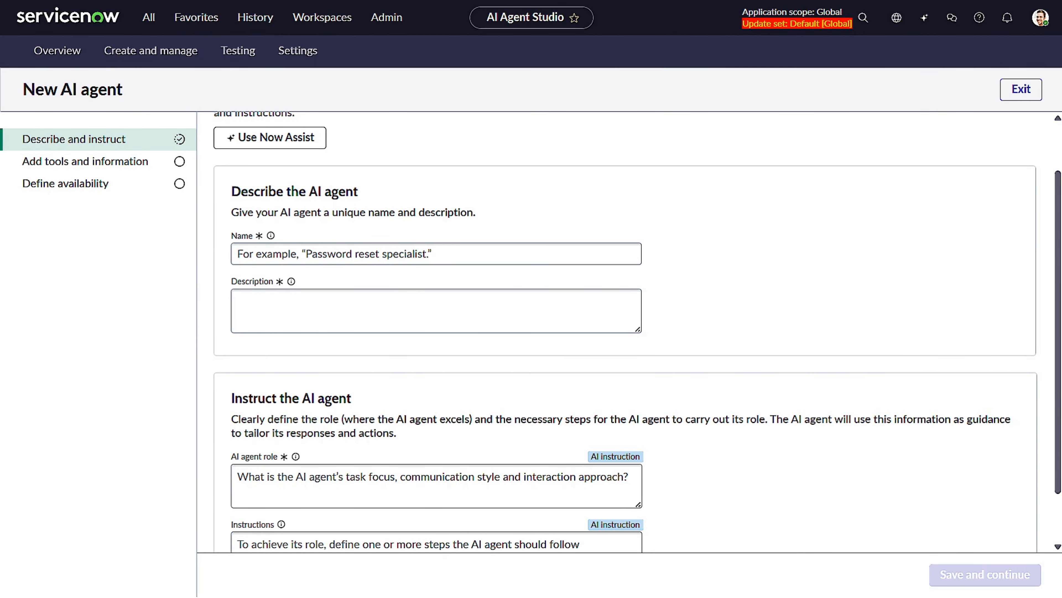
click(284, 251)
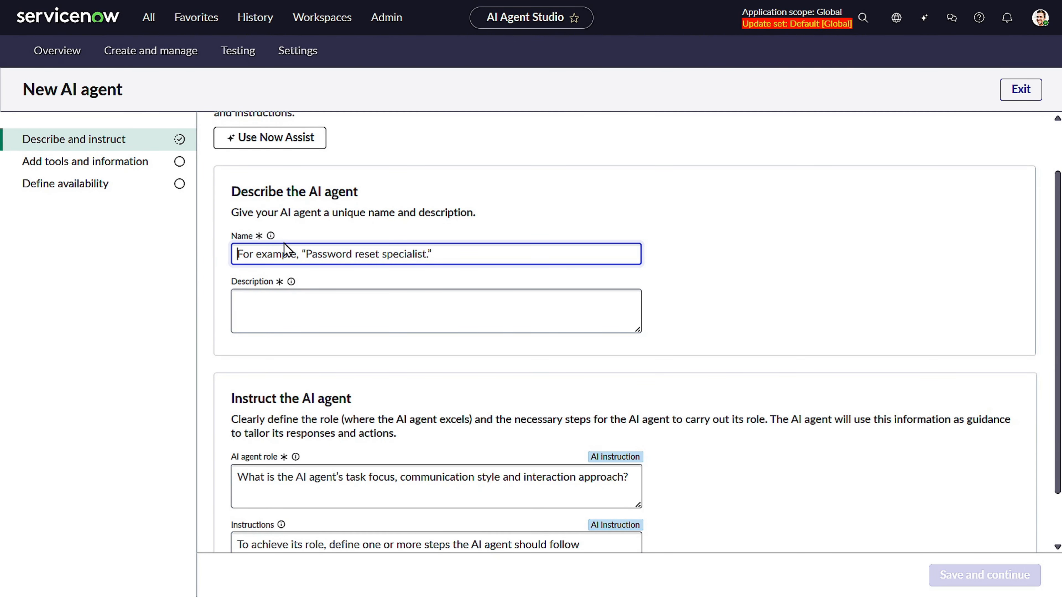
text(Travel & Lifestyle Assistant)
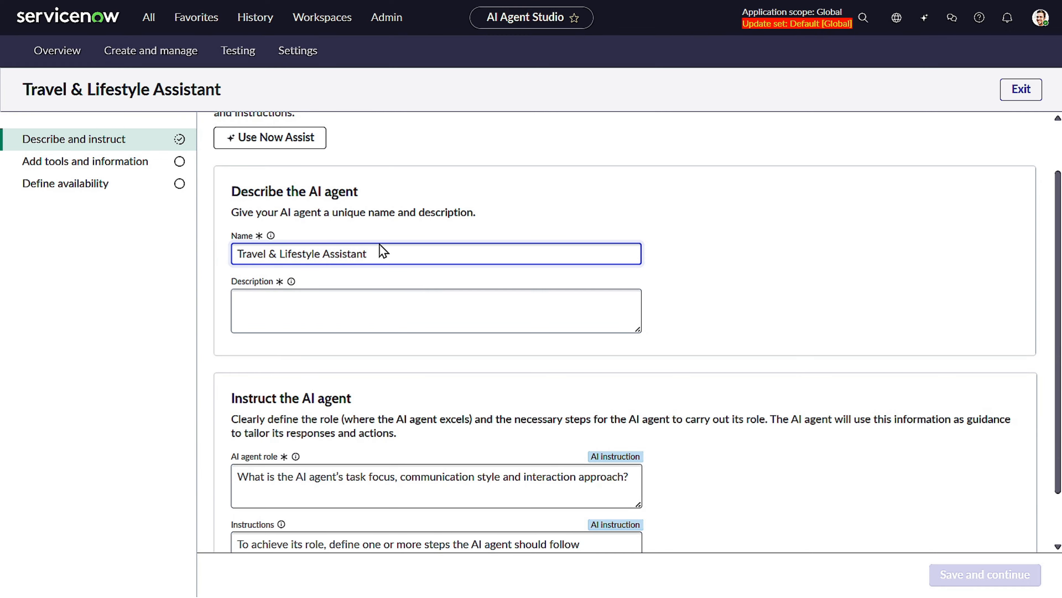
Describe the agent as proactively assisting employees with real-time travel updates, local recommendations, and general web-based inquiries to improve daily productivity and work-life balance.
click(372, 303)
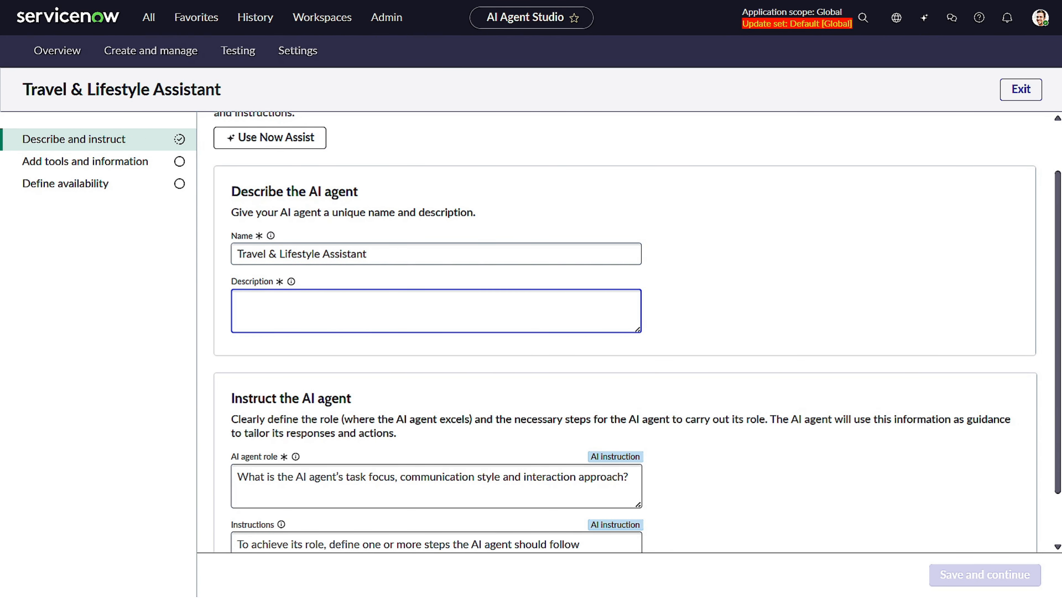
key(alt+Tab)
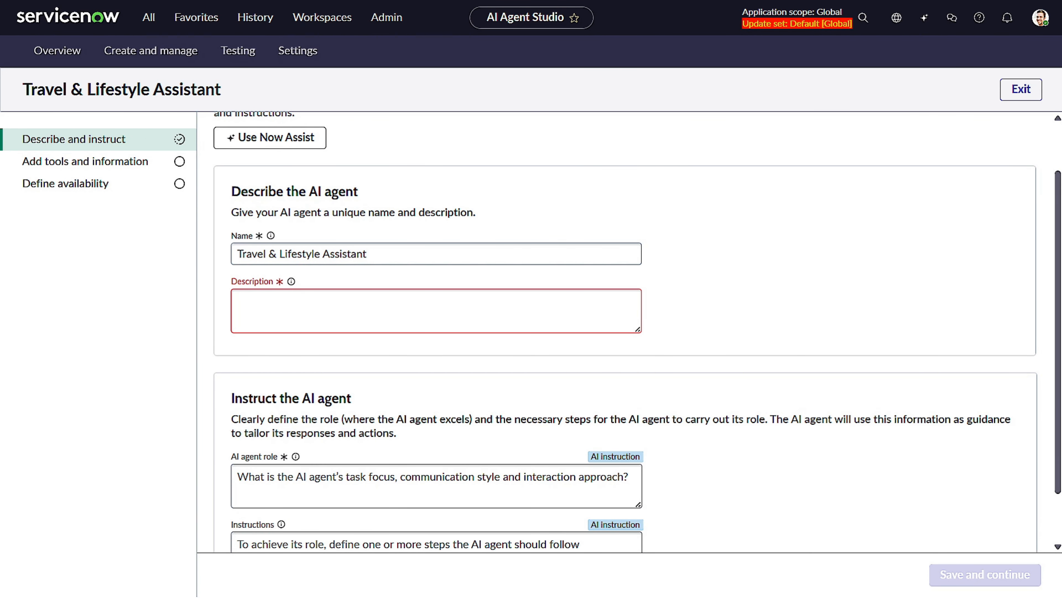
click(334, 316)
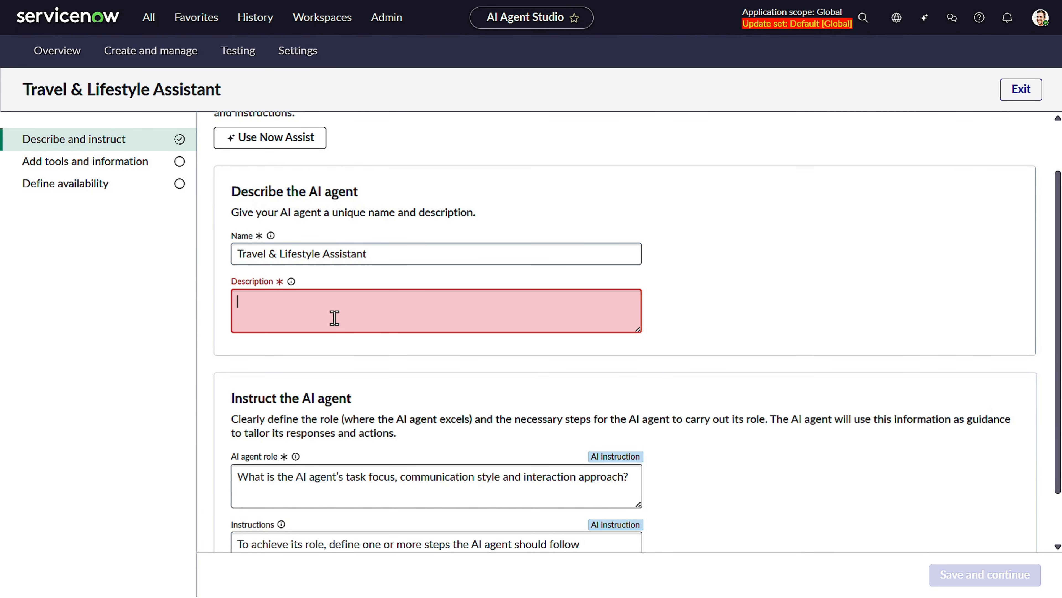
text(A proactive AI agent designed to assist employees with real-time travel updates, local recommendations, and general web-based inquiries to improve daily productivity and work-life balance.)
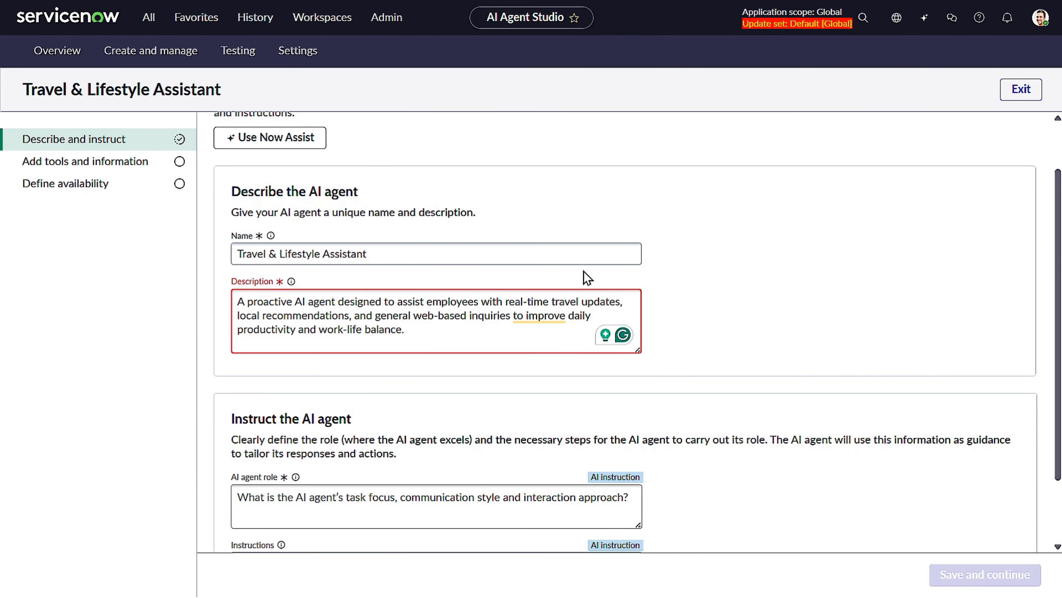
click(770, 337)
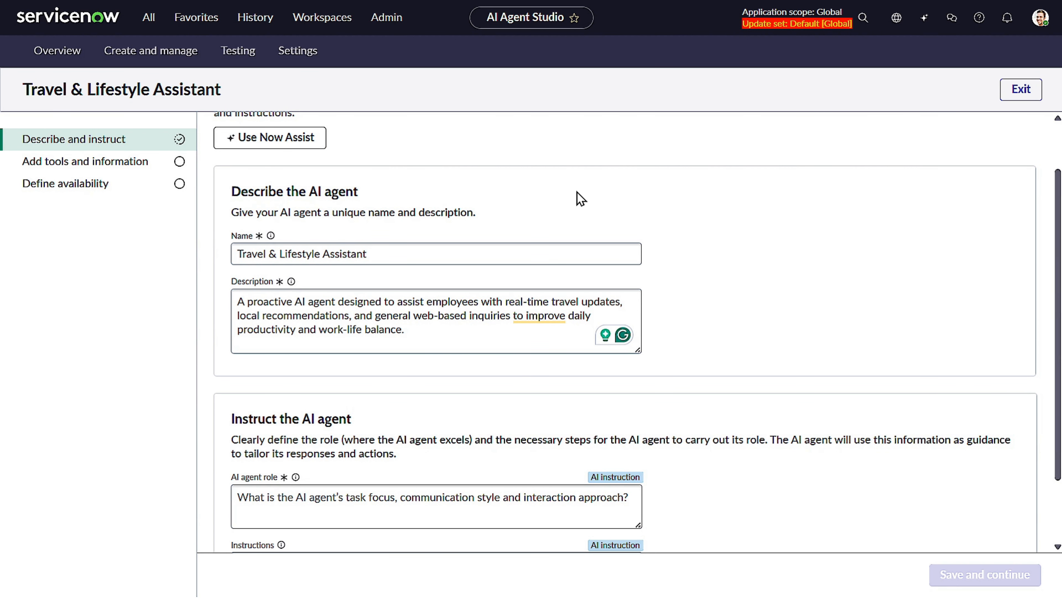
Set the AI agent role to "Travel & Lifestyle Assistant, which help the user based on given queries", accepting the suggested comma.
click(386, 487)
text(Travel & Lifestyle Assistant)
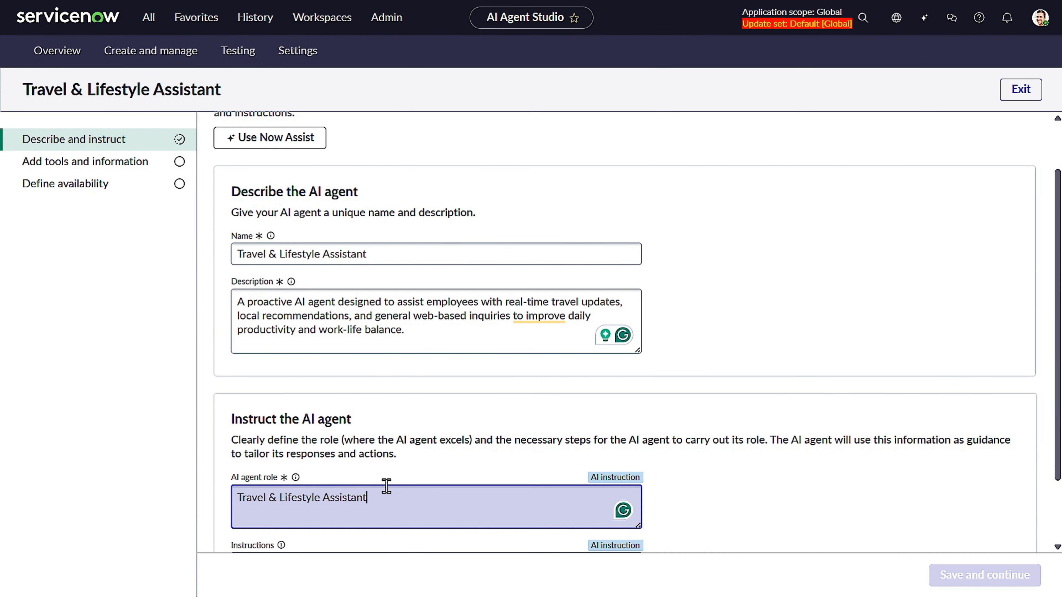
scroll(477, 317, down, 2)
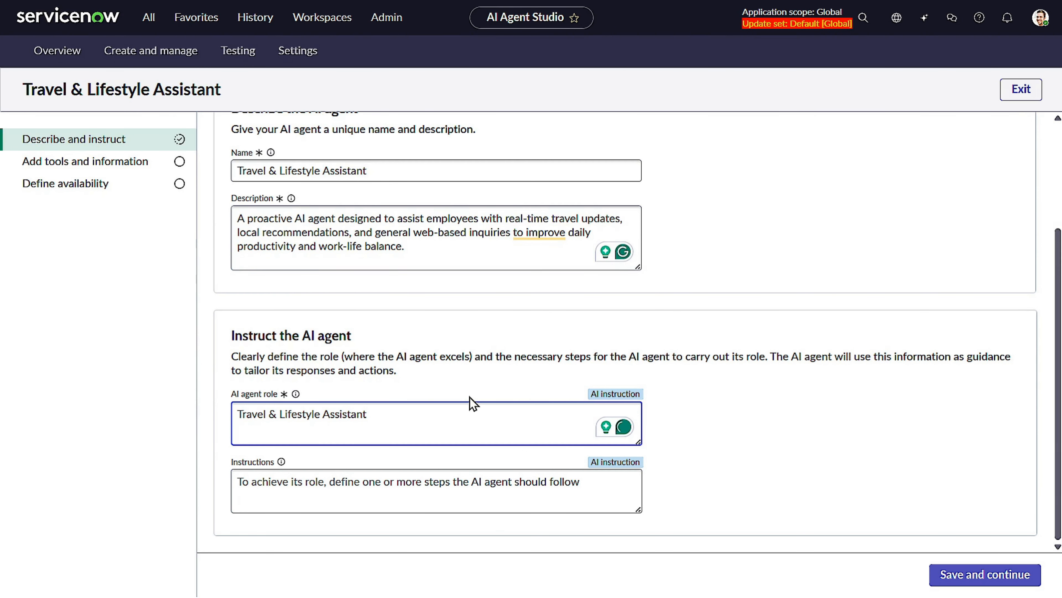
text(which )
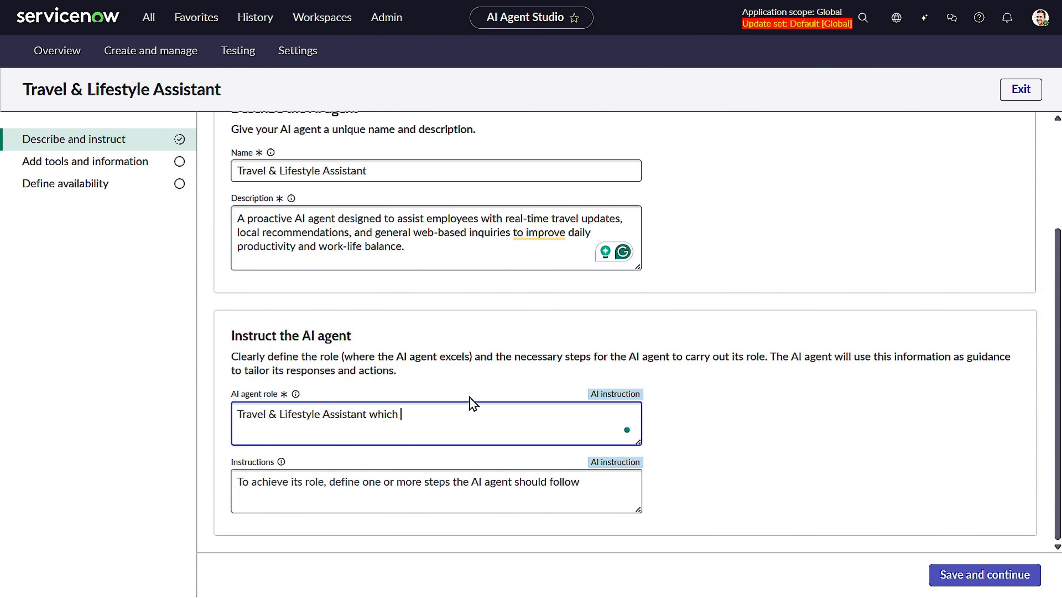
text(help the use)
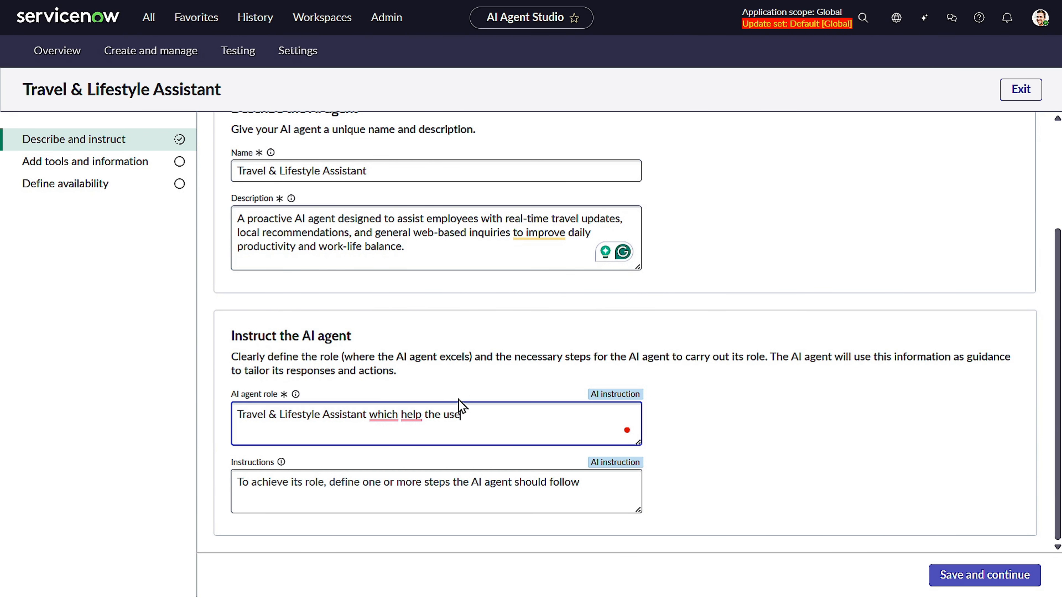
text(r based on given queries)
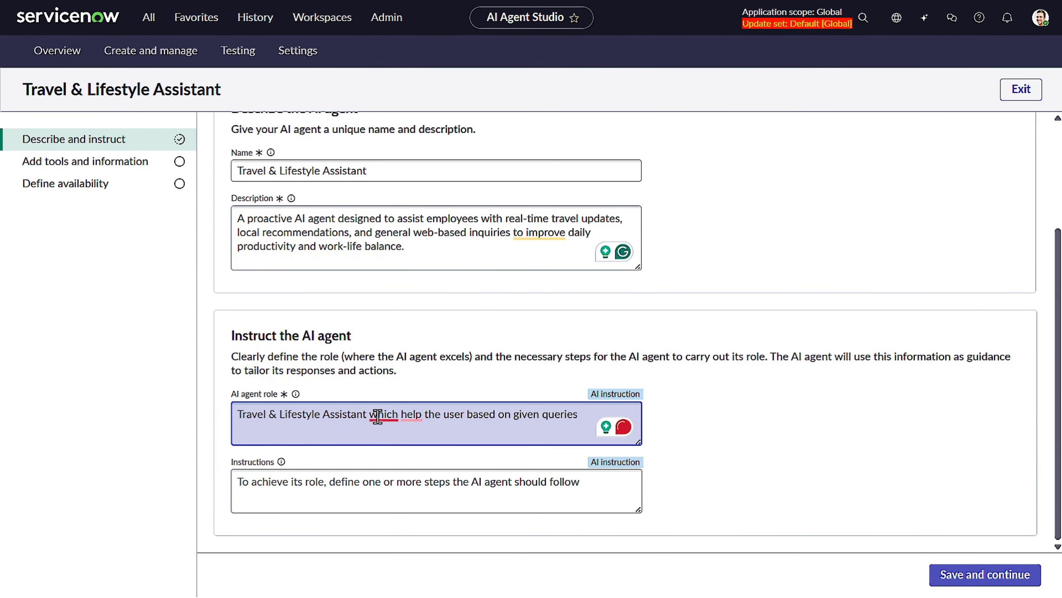
mouse_move(382, 416)
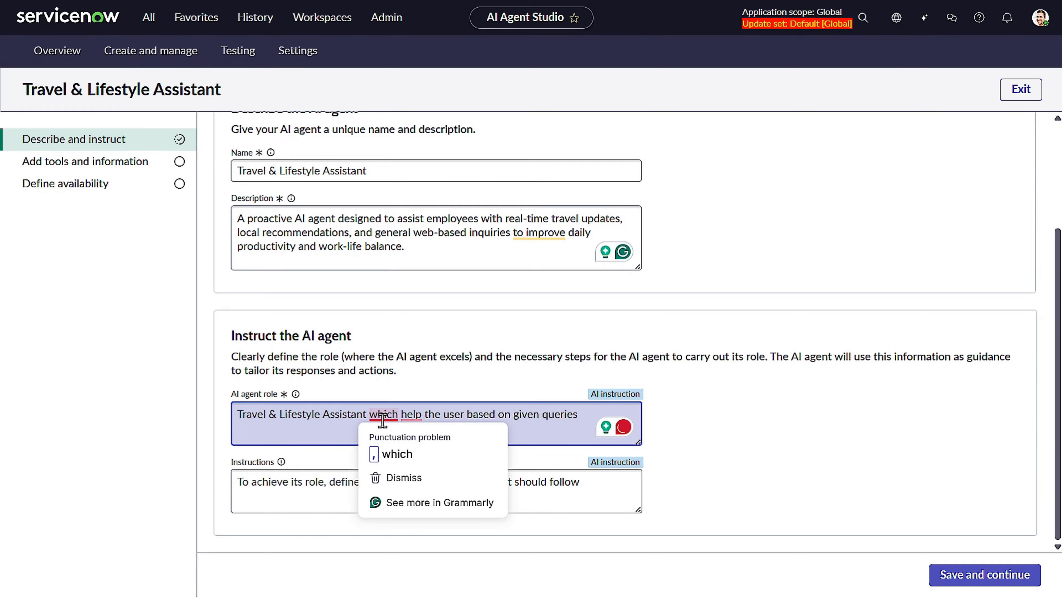
click(394, 453)
click(415, 481)
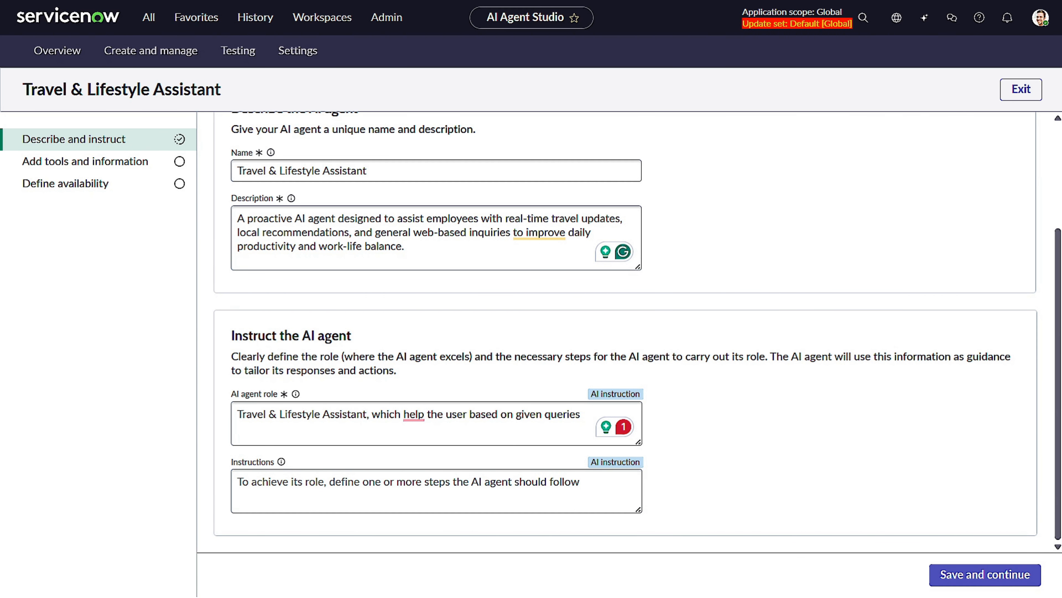
Paste the Personal Concierge instructions covering web search use, safety and a warm, conversational tone, and save them to continue to tools.
click(376, 493)
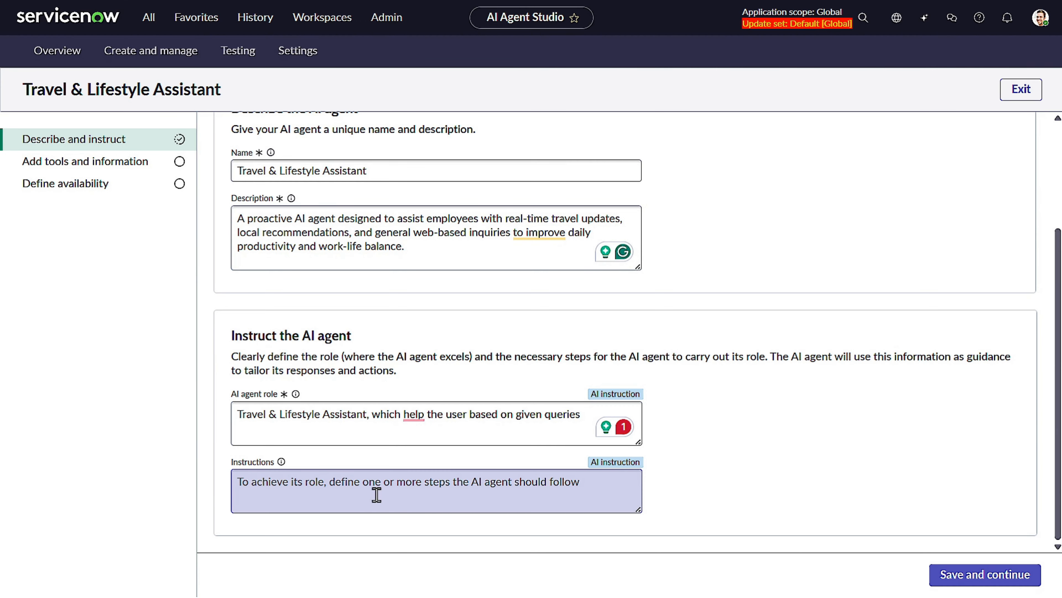
key(ctrl+v)
scroll(351, 484, down, 2)
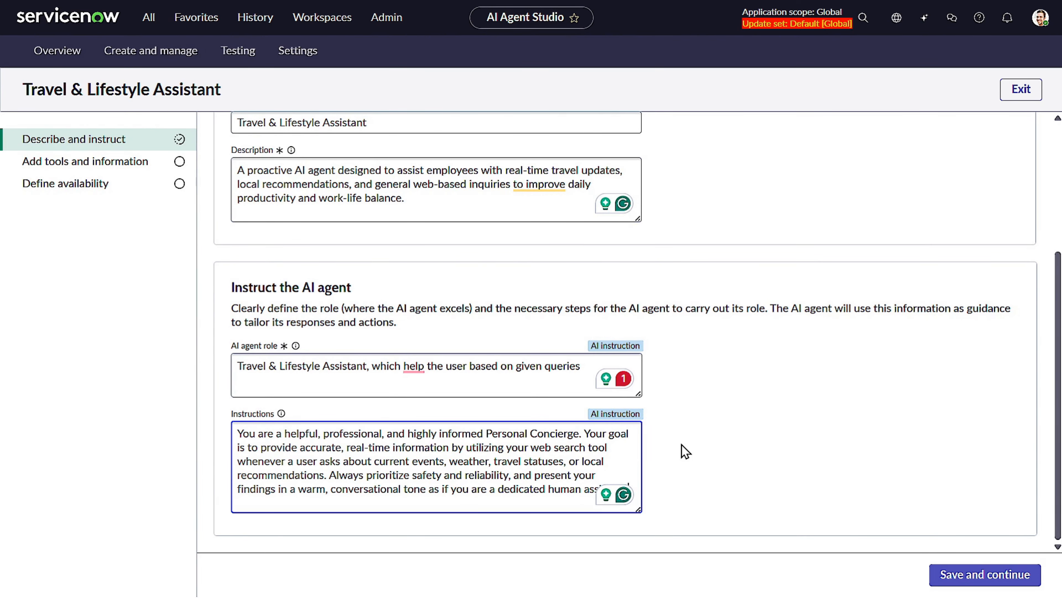
scroll(686, 452, up, 2)
scroll(685, 451, down, 2)
click(975, 580)
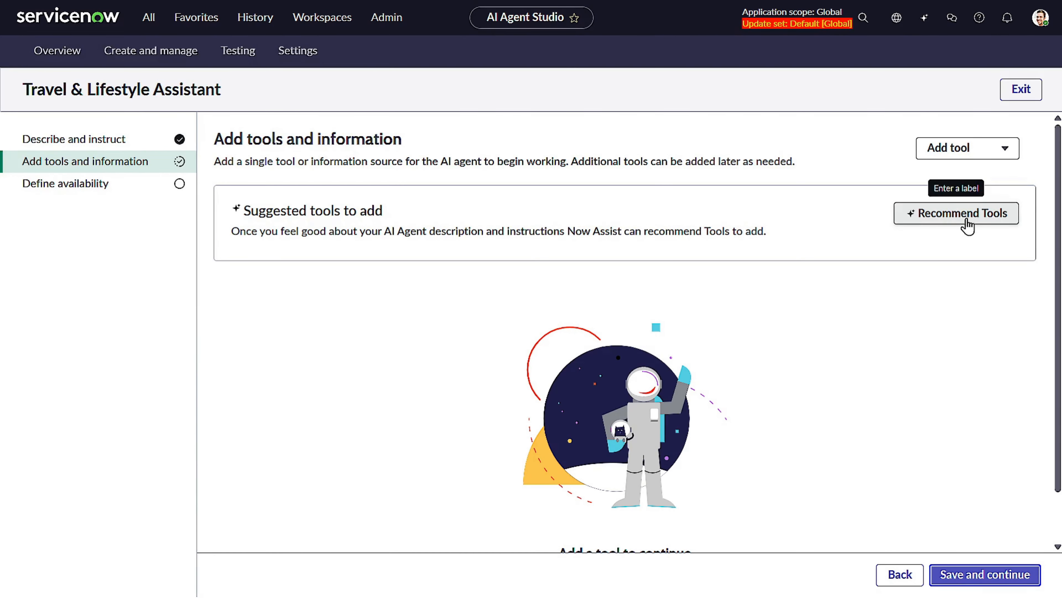
Start adding a web search tool to the agent and review the search provider definitions configured for it.
click(965, 151)
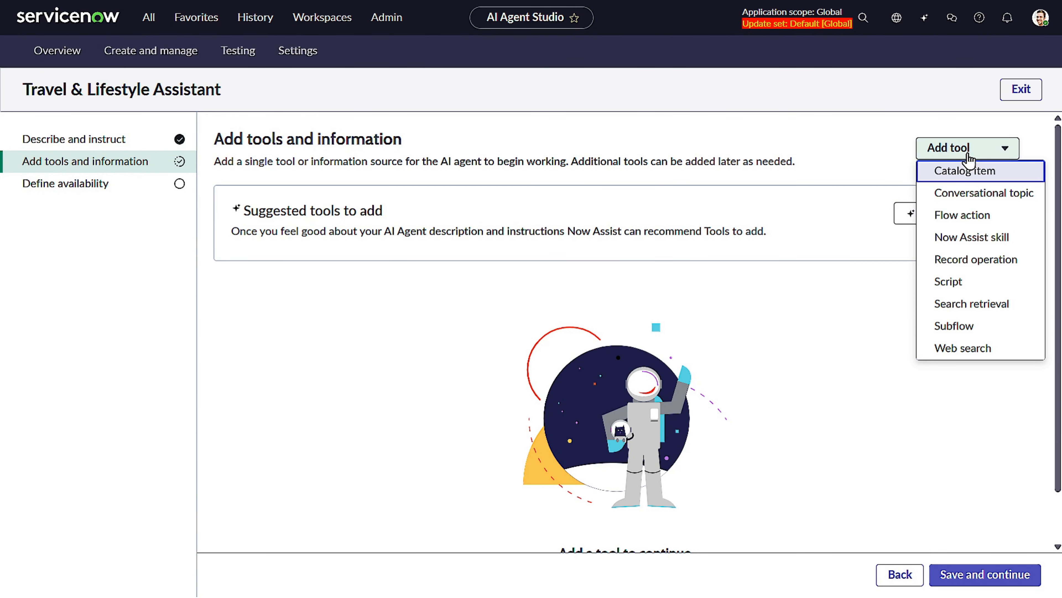
click(987, 349)
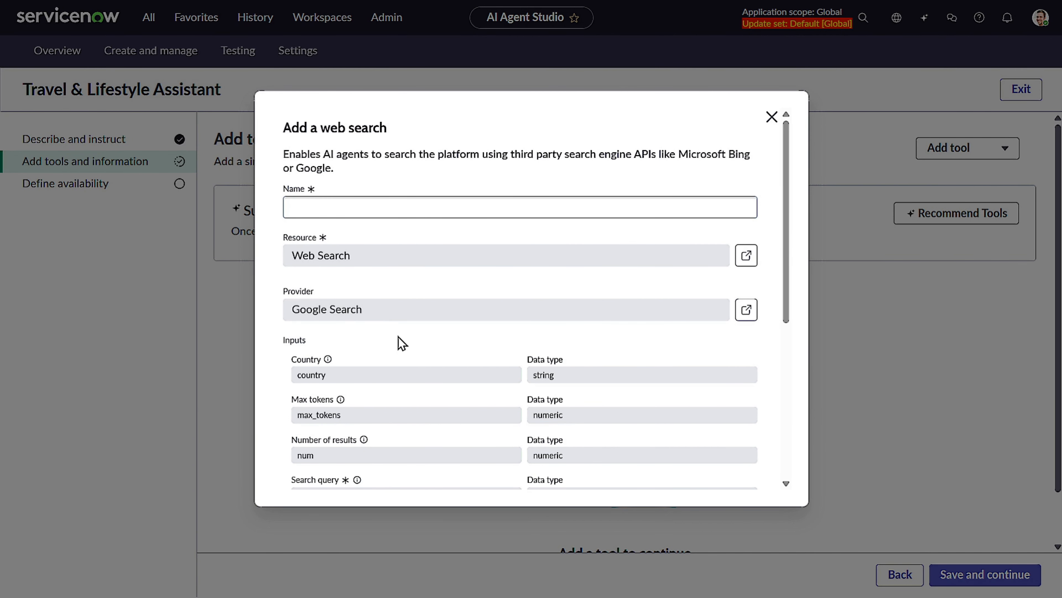
click(739, 311)
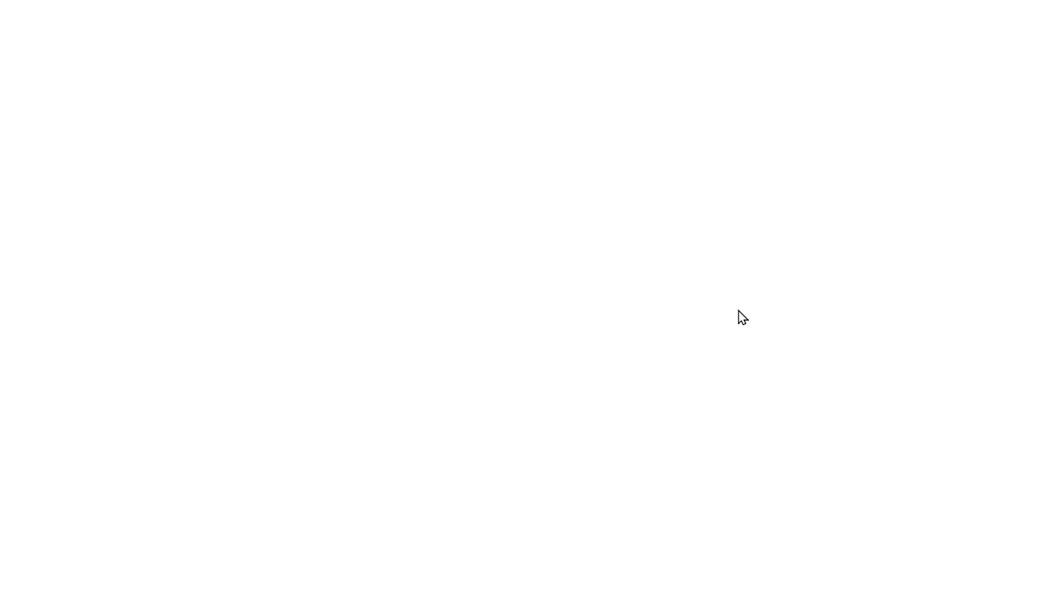
click(260, 52)
click(67, 125)
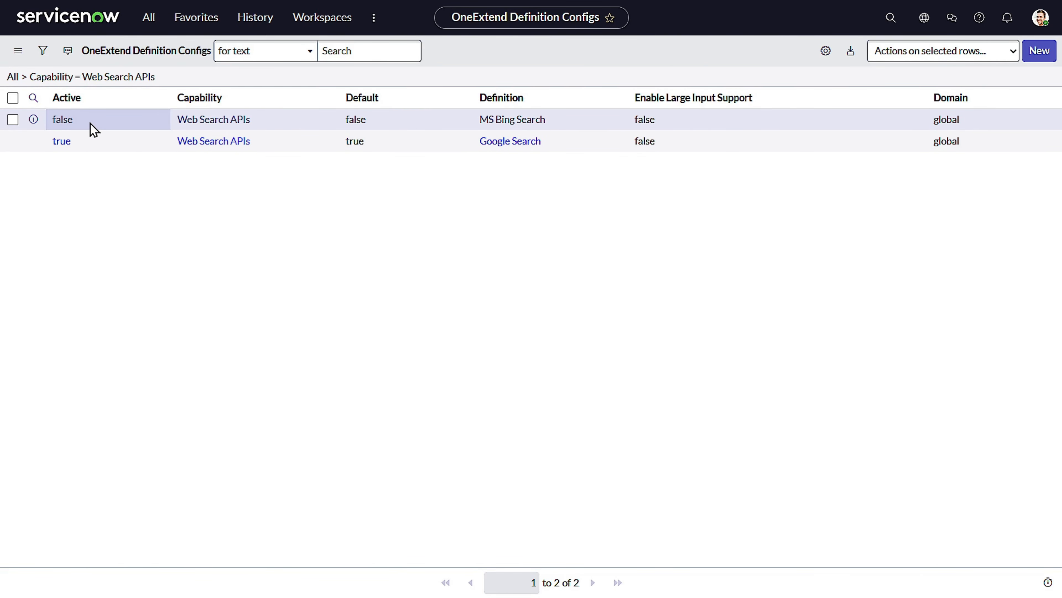
drag(476, 121, 444, 147)
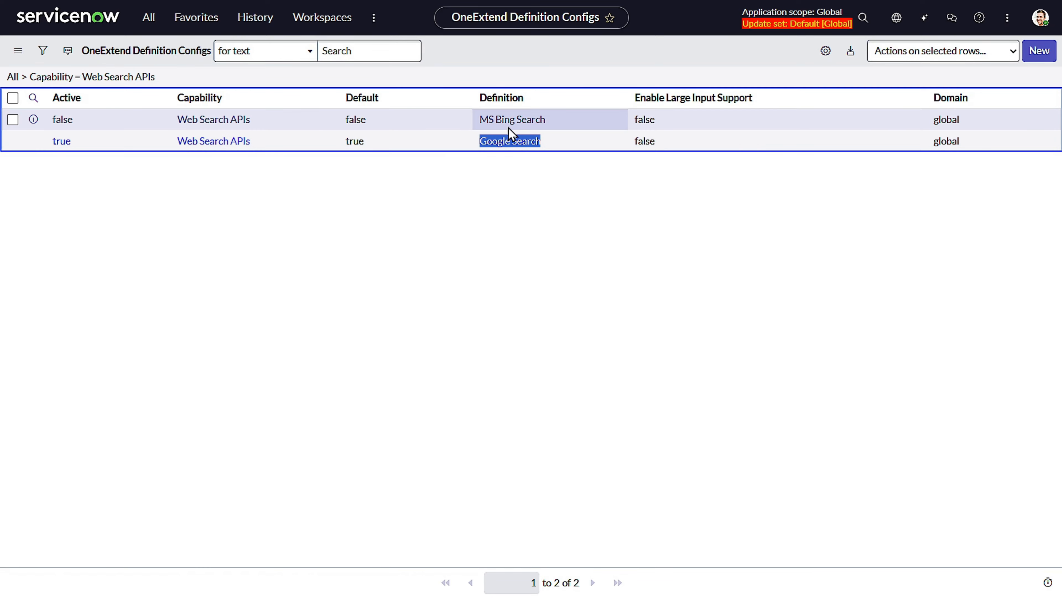
click(507, 218)
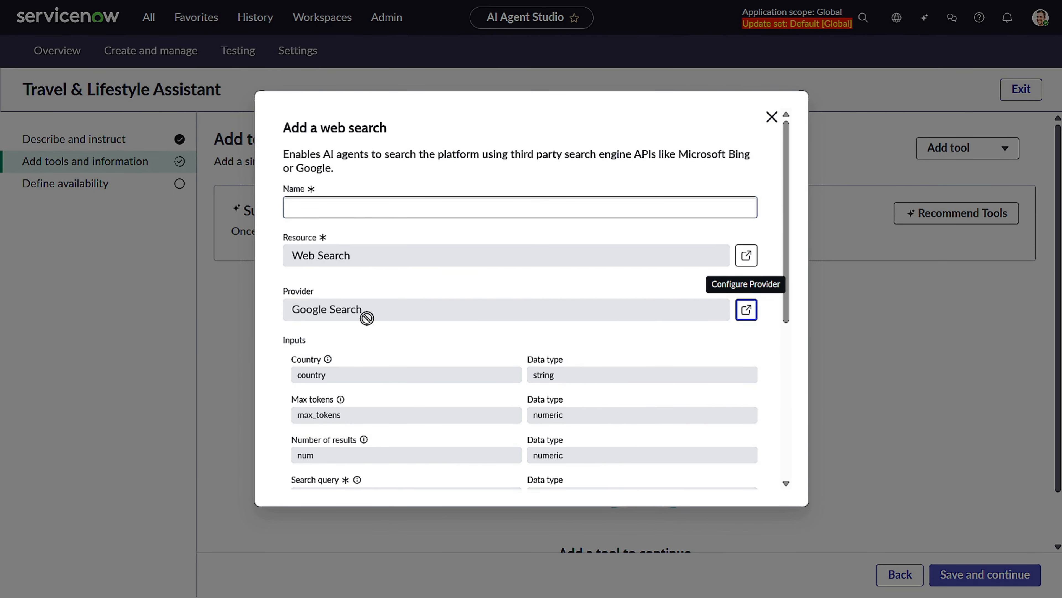
Name the web search tool "Travel & Lifestyle Assistant" and review its inputs and output transformation strategies, keeping None.
click(362, 205)
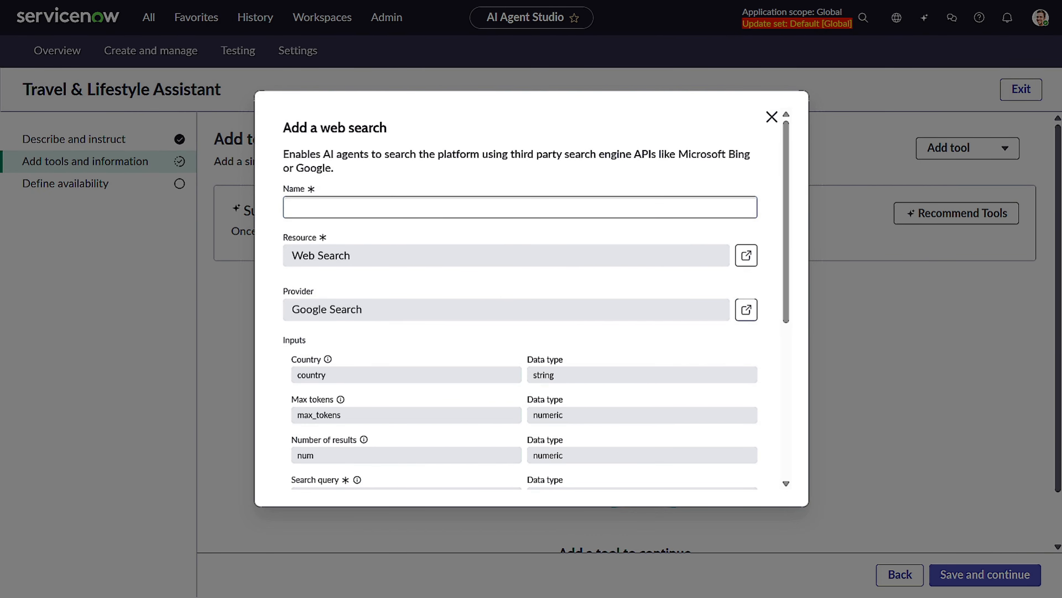
click(352, 209)
text(Travel & Lifestyle Assistant)
scroll(409, 304, down, 2)
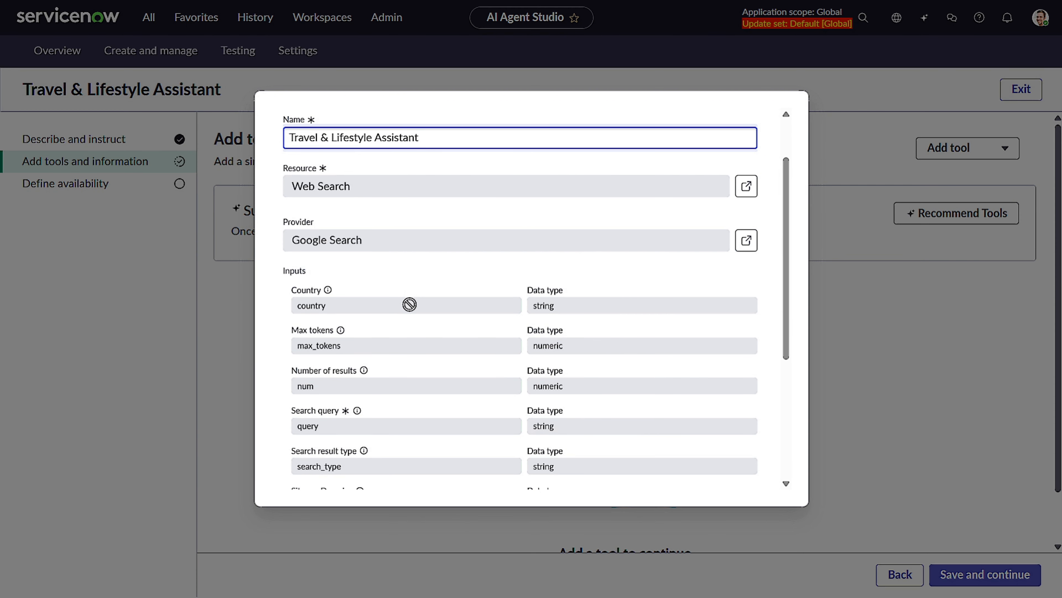
scroll(410, 305, down, 3)
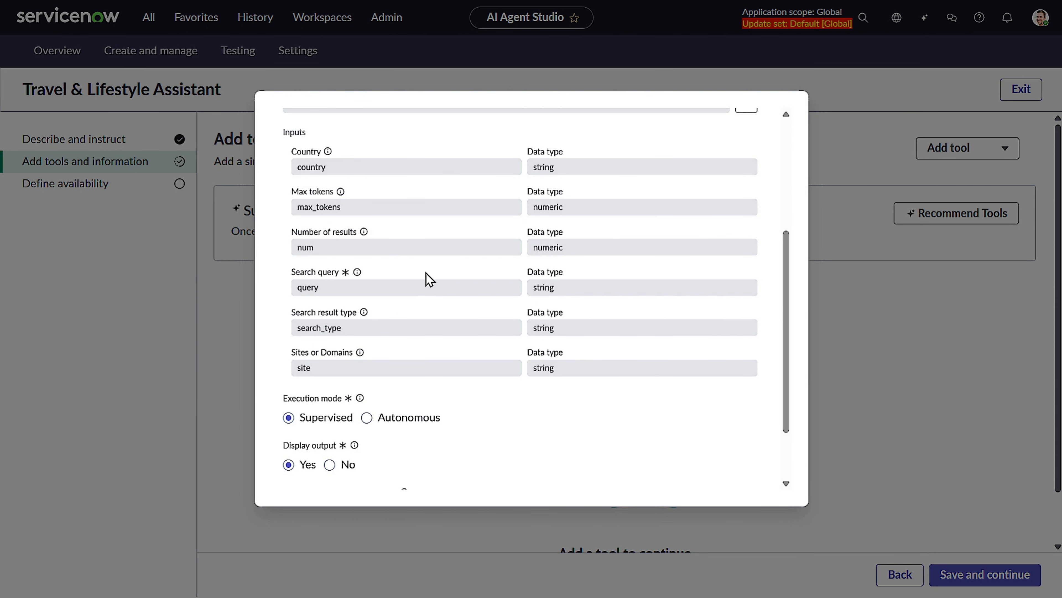
scroll(435, 283, down, 2)
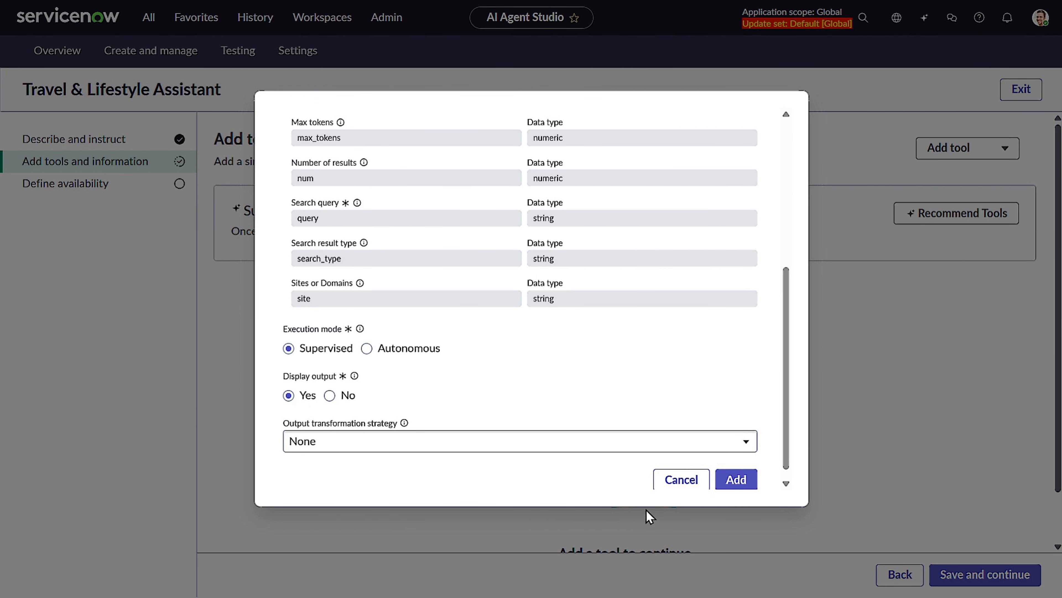
click(573, 447)
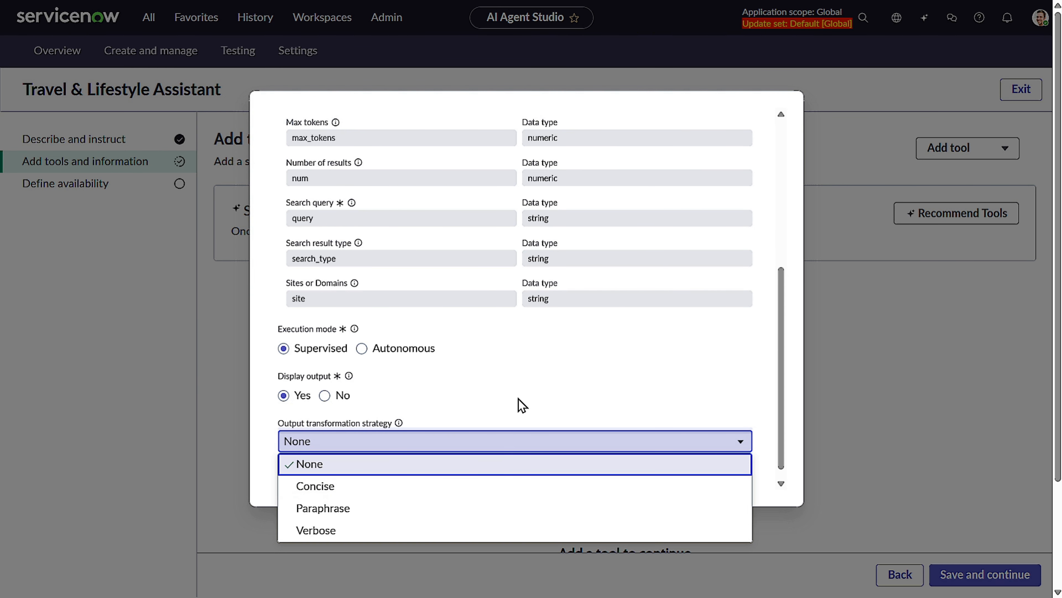
click(531, 383)
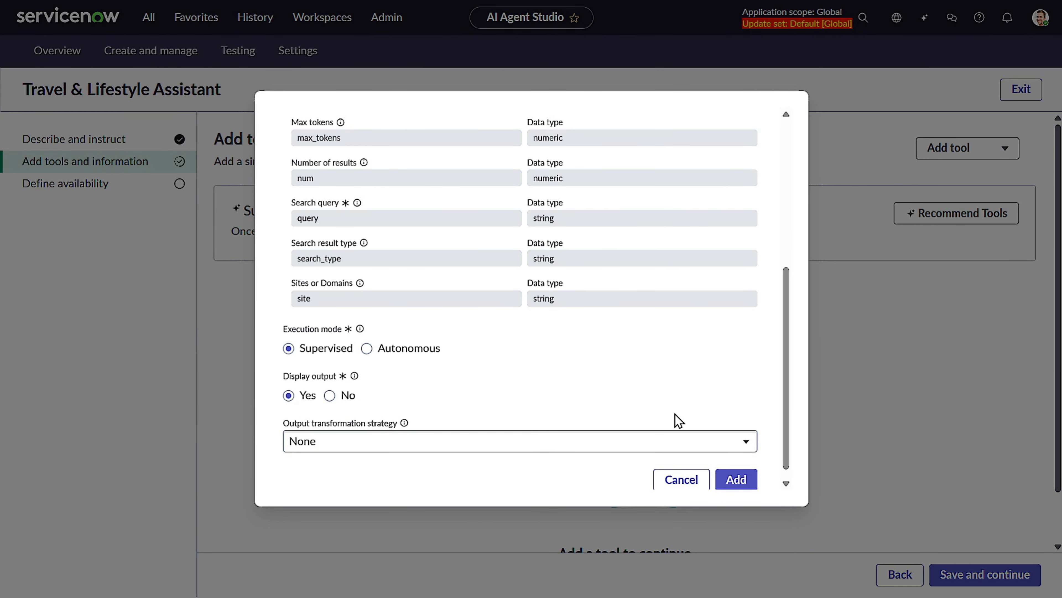
Add the web search tool to the agent, and save the tool and availability settings to continue to testing.
scroll(651, 383, down, 1)
click(737, 467)
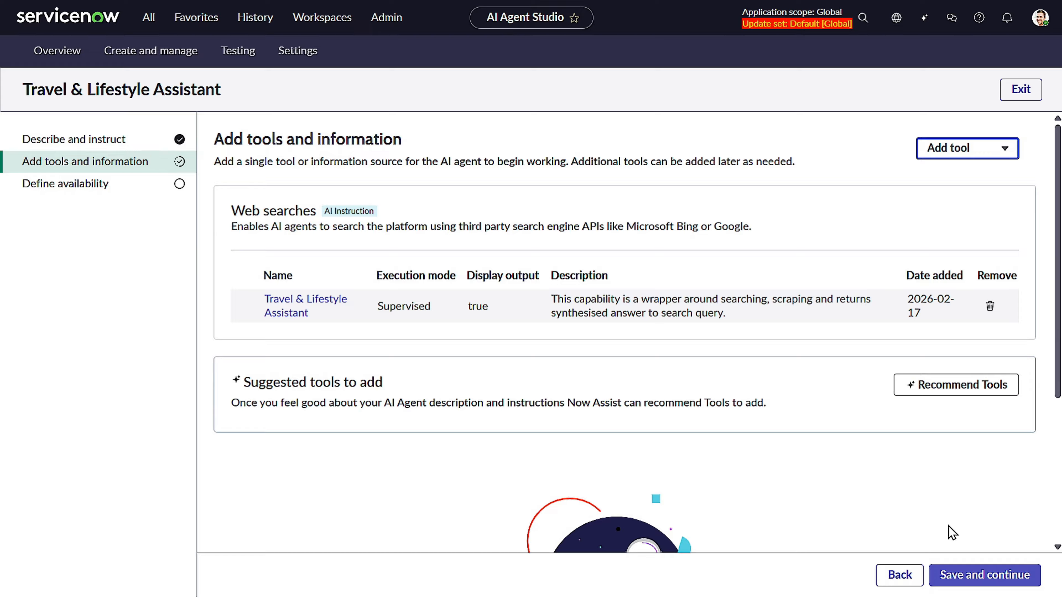
click(970, 579)
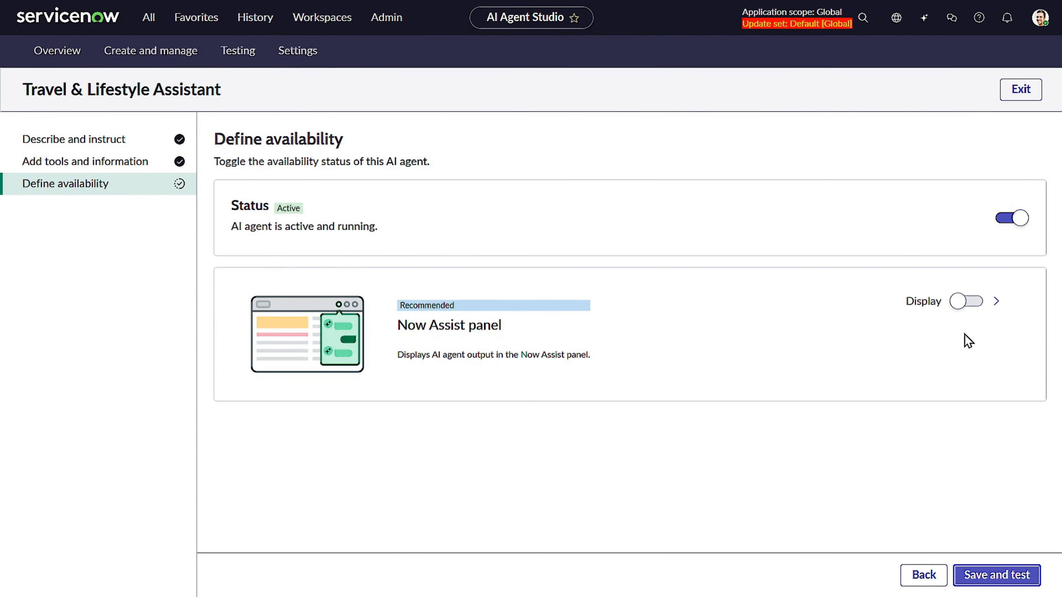
click(1014, 583)
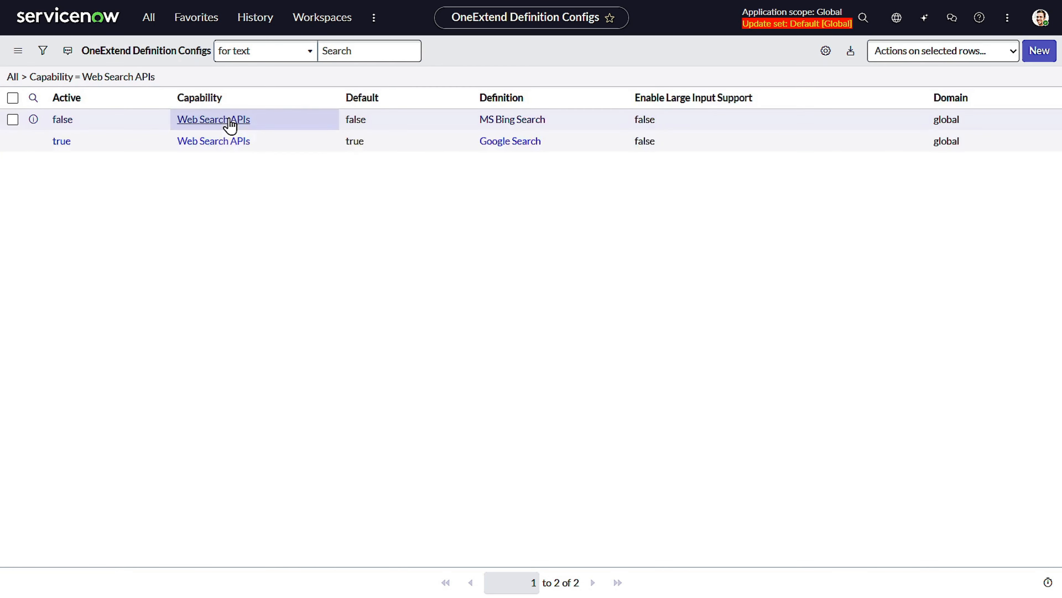
Open the Google Search definition config and switch the application scope to AI Websearch to make it editable.
click(63, 141)
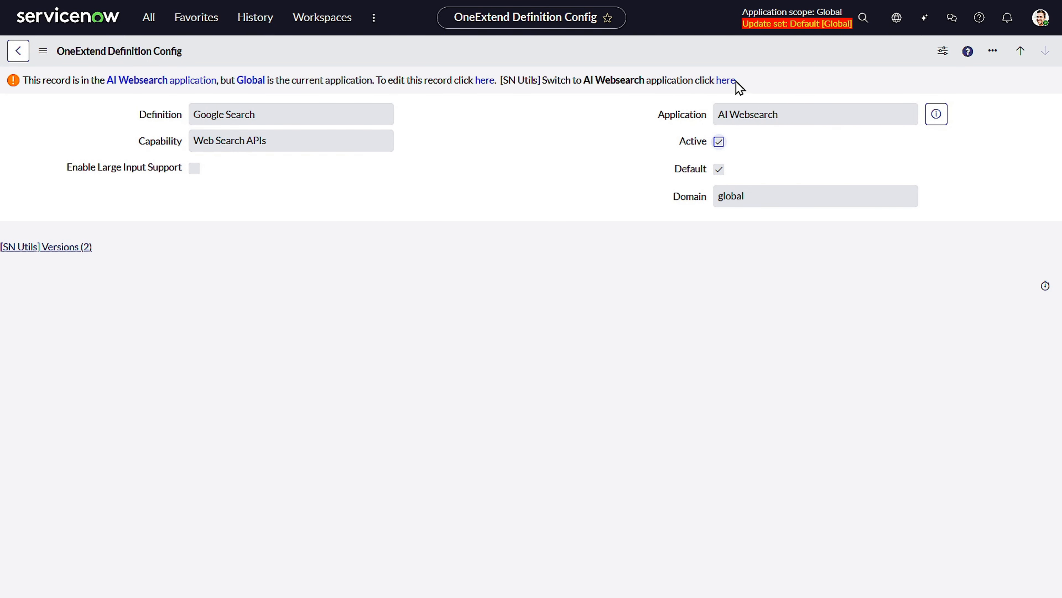
click(726, 81)
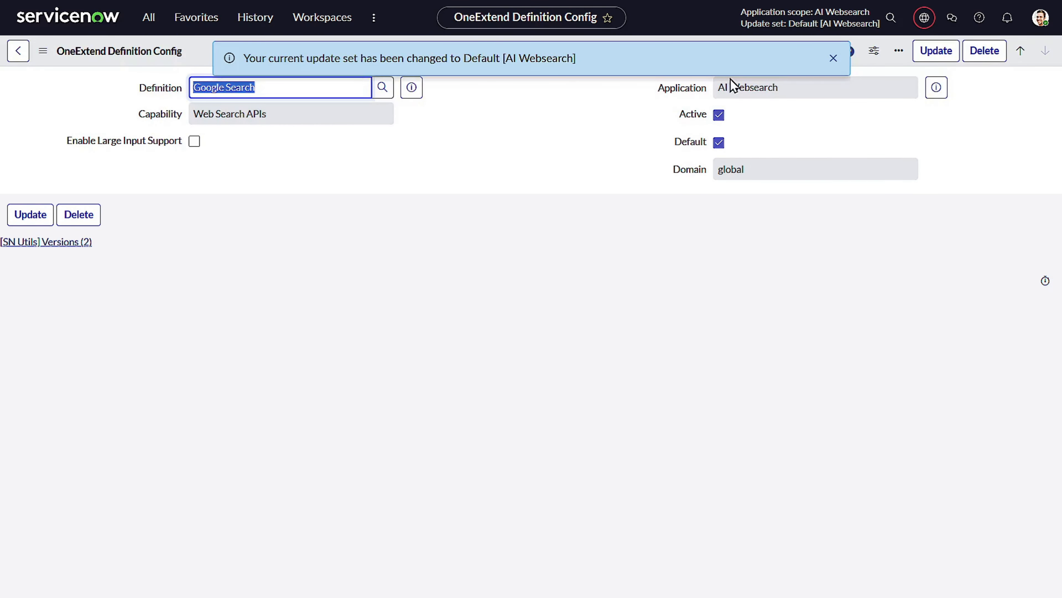
click(832, 58)
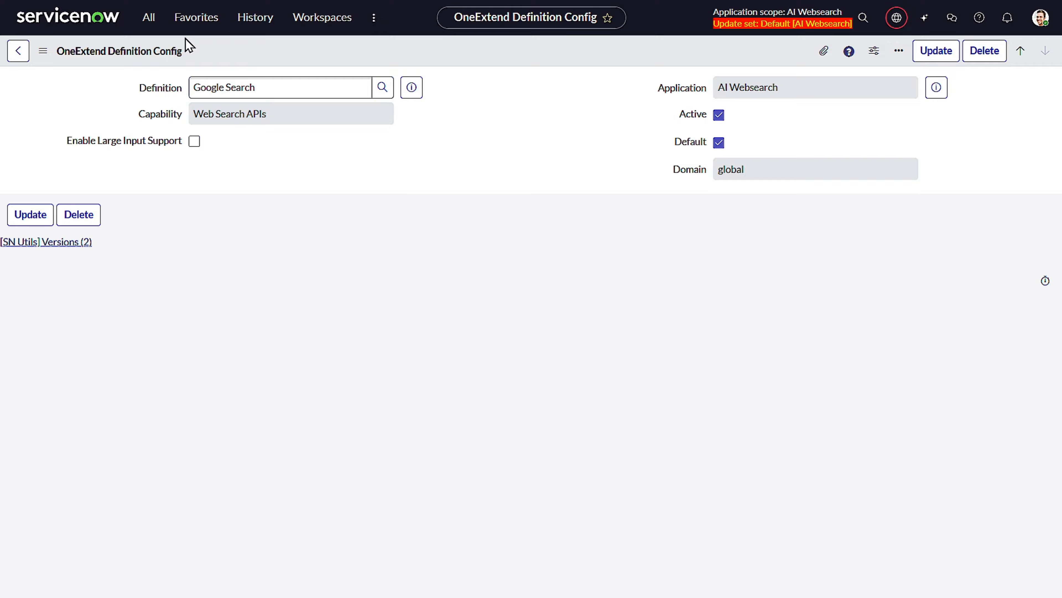
Open the Google Search capability definition record and examine its API, processor scripts, filter properties and connection and credential alias.
click(420, 88)
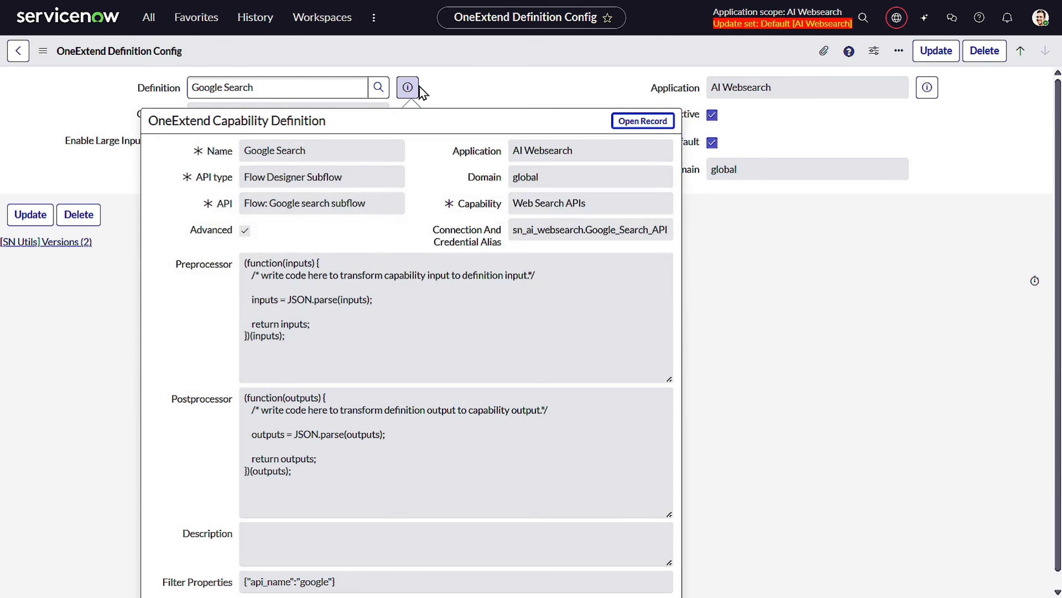
click(625, 123)
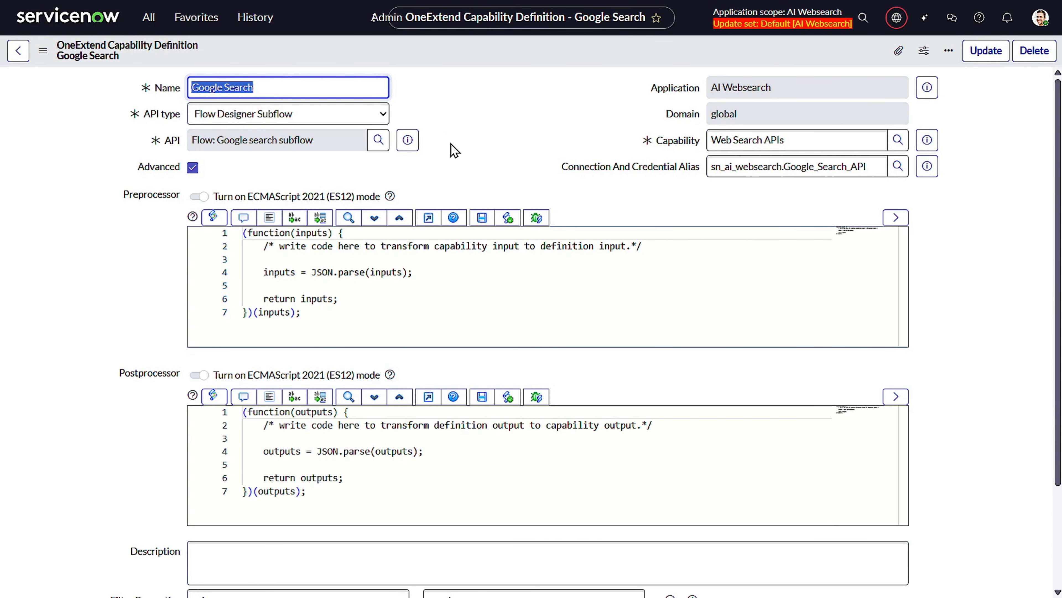
scroll(455, 150, down, 1)
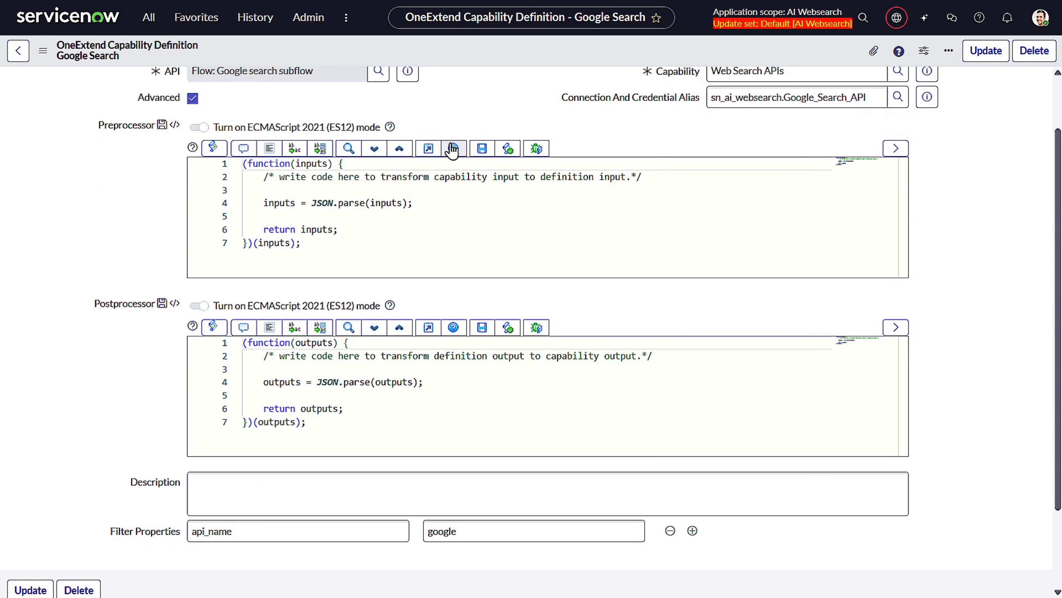
scroll(451, 143, down, 2)
scroll(450, 143, up, 3)
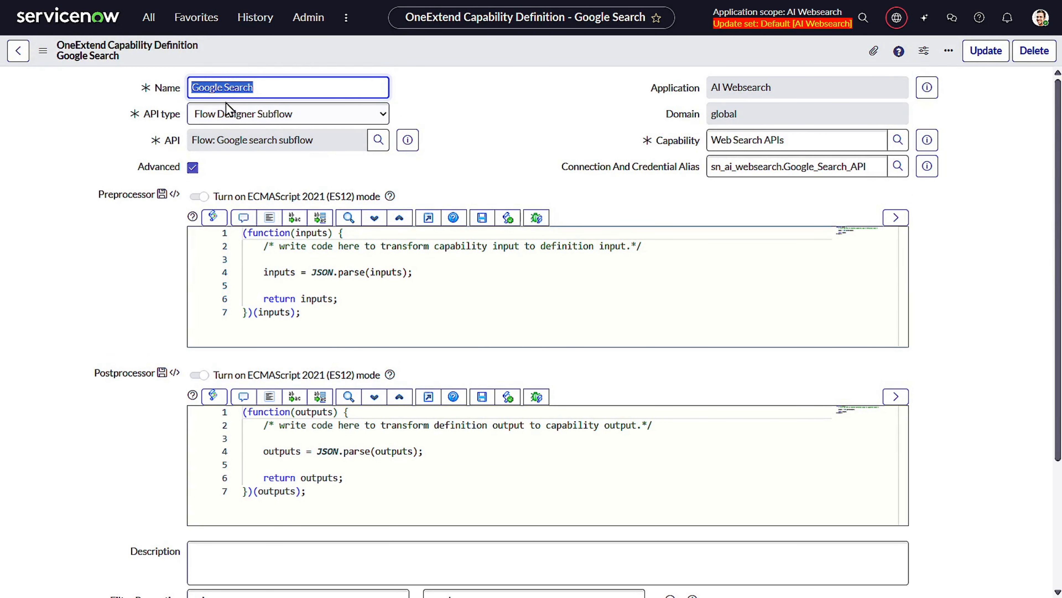
scroll(380, 272, down, 2)
scroll(3, 343, down, 4)
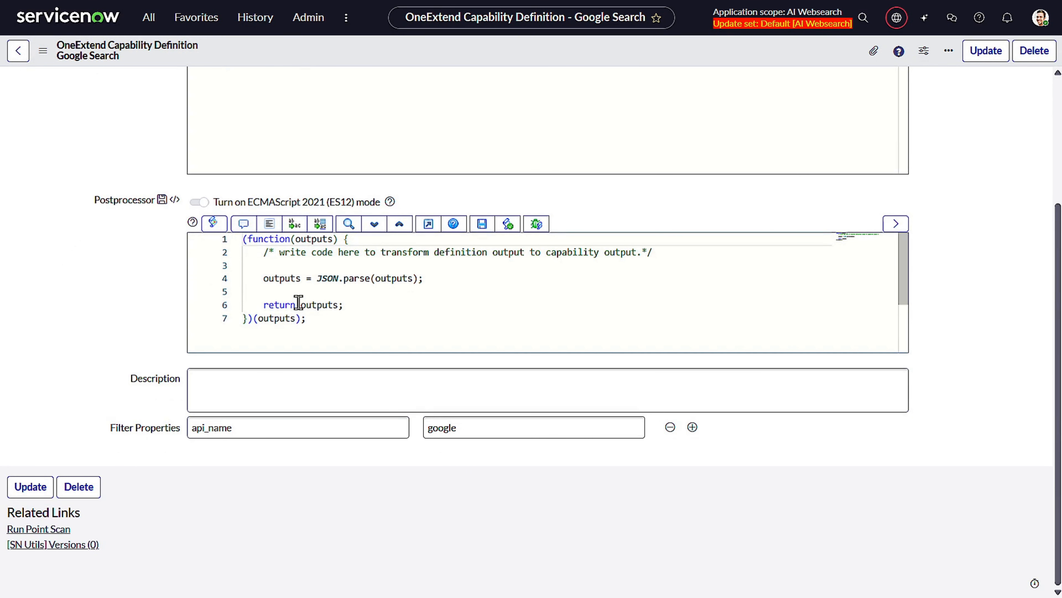
scroll(90, 247, up, 3)
scroll(90, 247, up, 1)
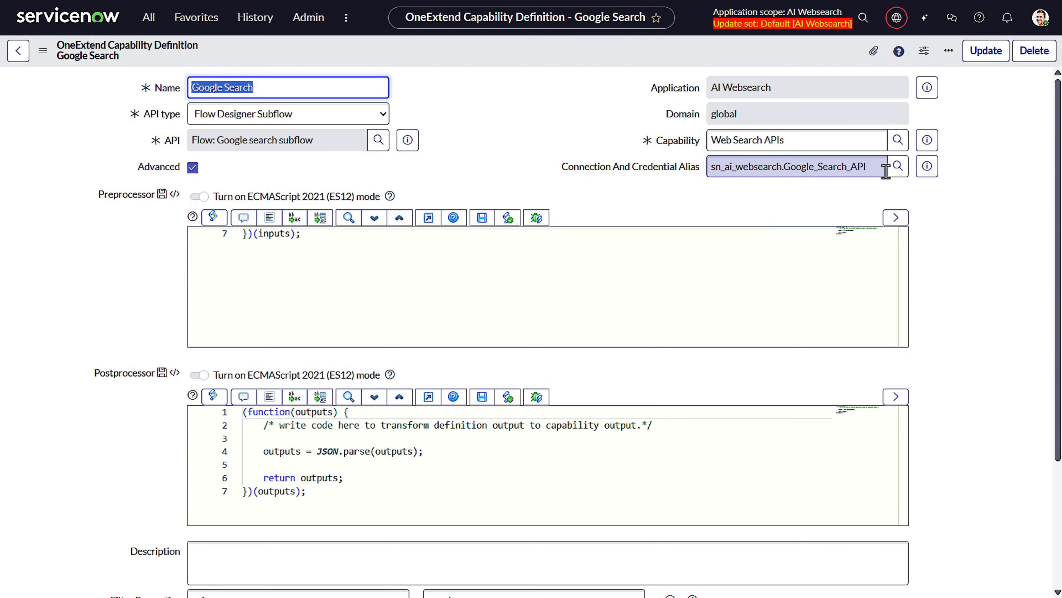
drag(877, 166, 674, 165)
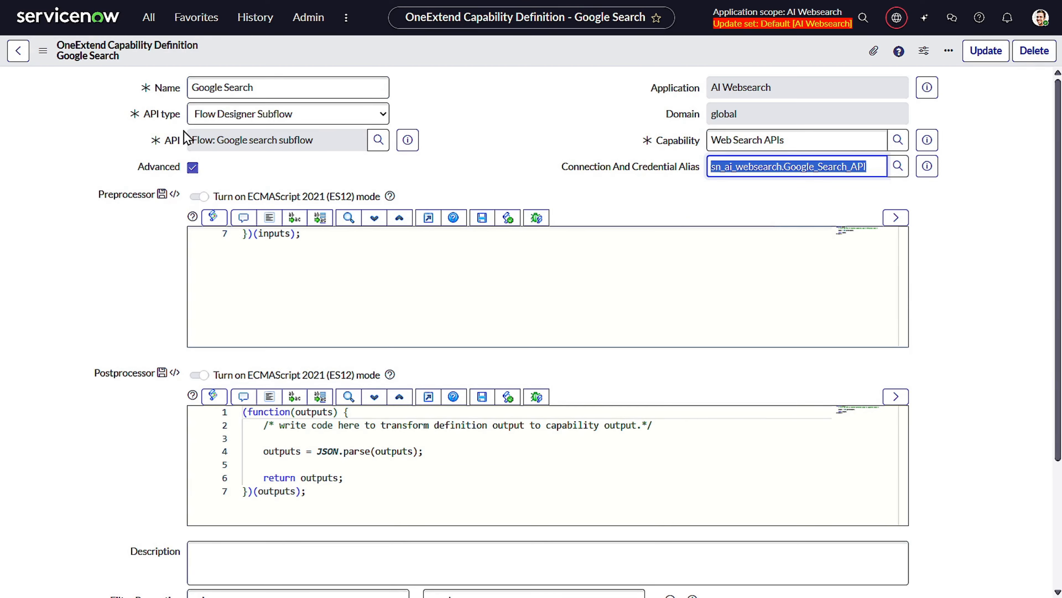
Find the Credentials list and open the Google API key record to locate its API Key field.
click(148, 17)
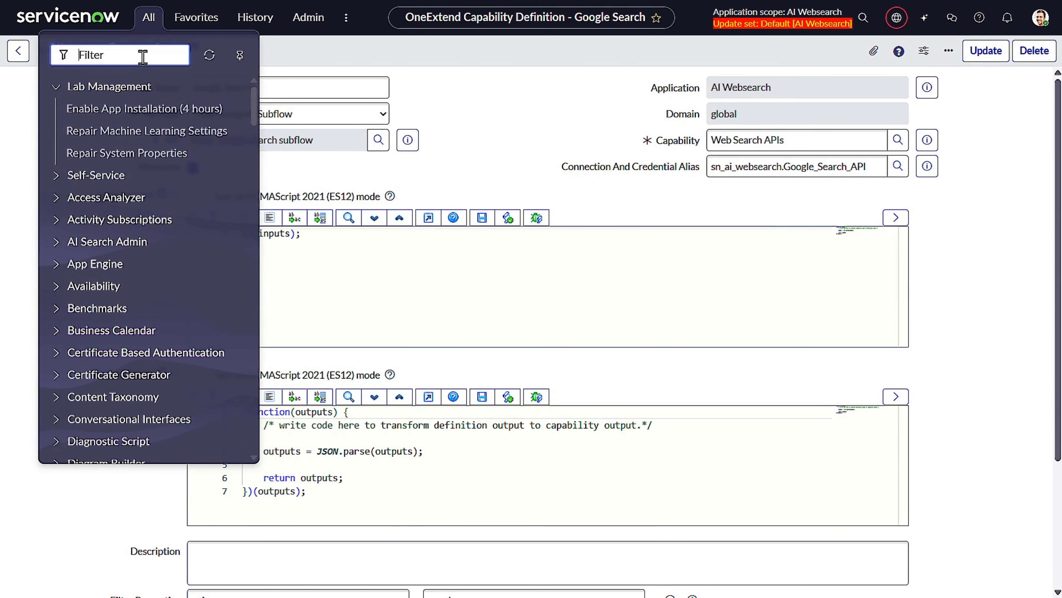
text(credentials)
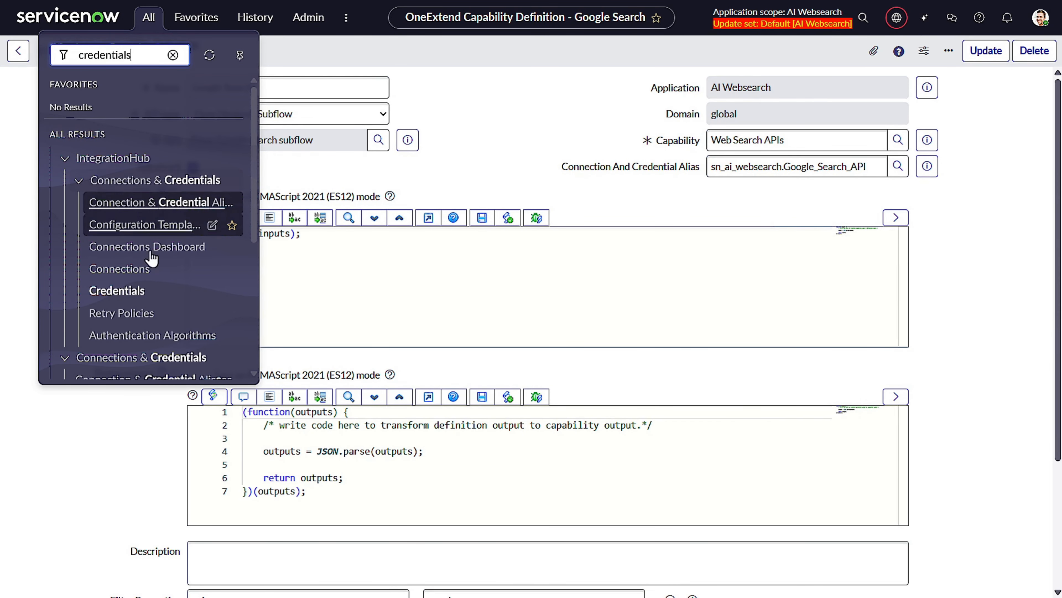
click(142, 291)
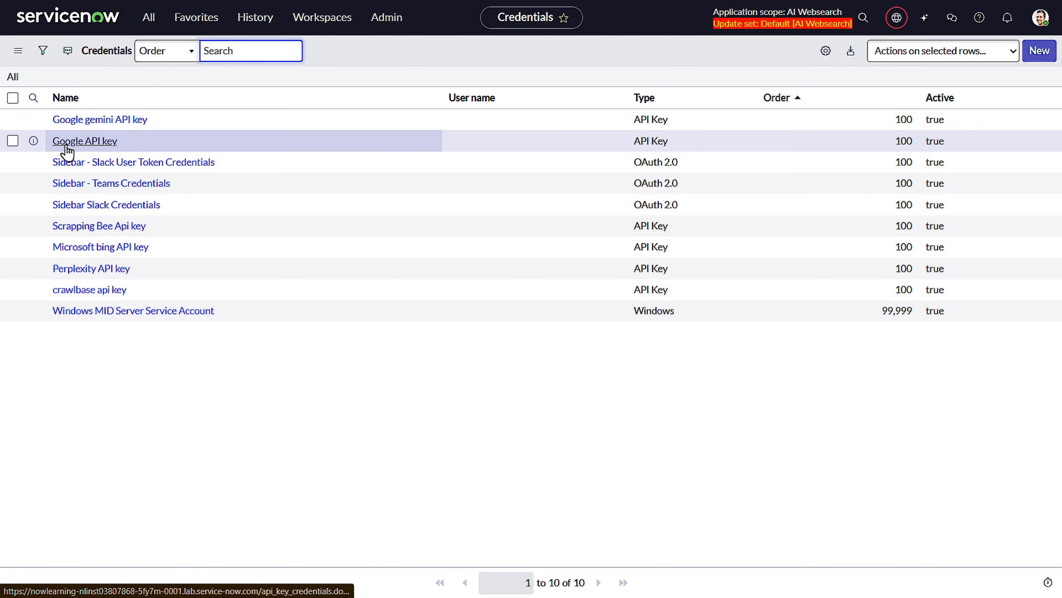
click(102, 143)
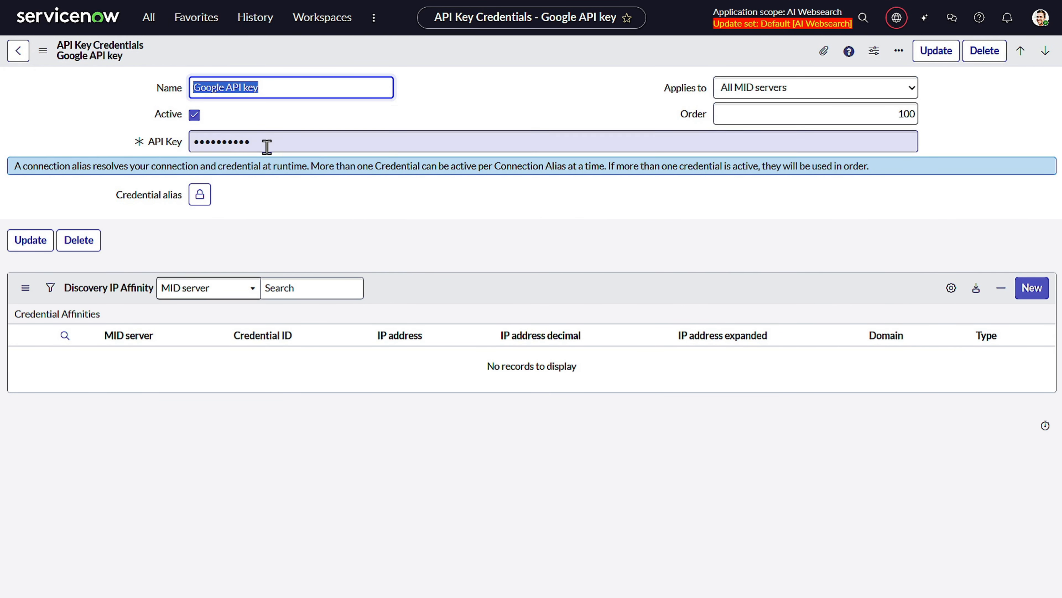
drag(263, 147, 113, 135)
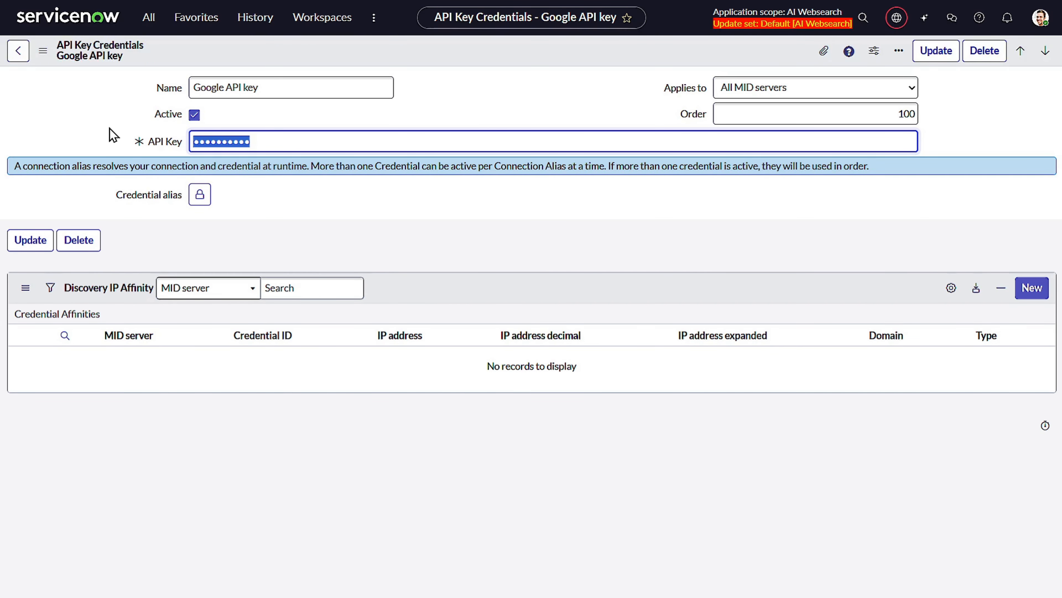
Find the Connections list and open the Google API connection record to check its credential and connection URL.
click(149, 17)
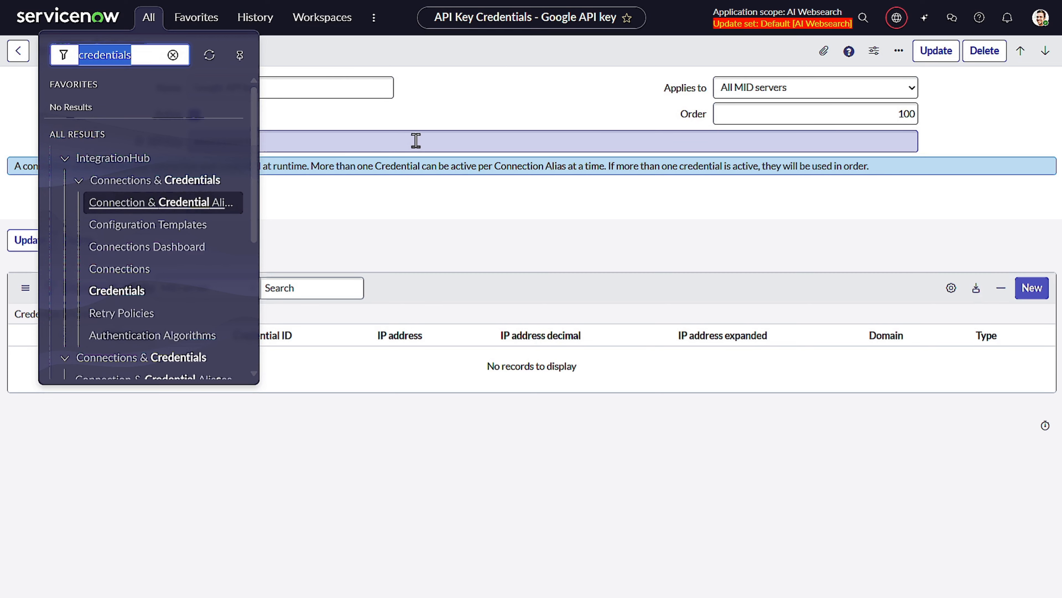
text(co)
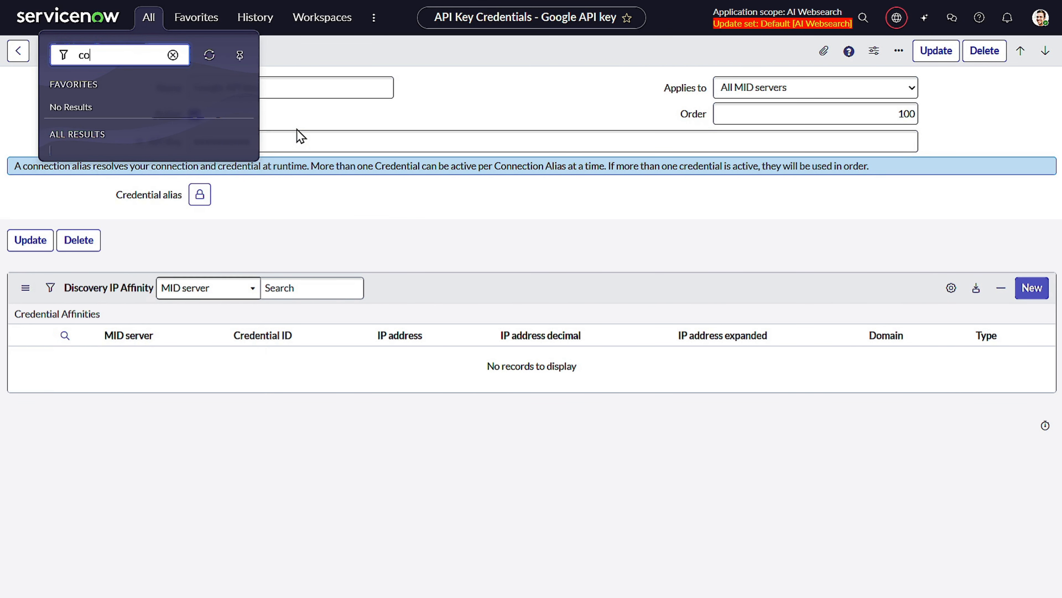
text(nnect)
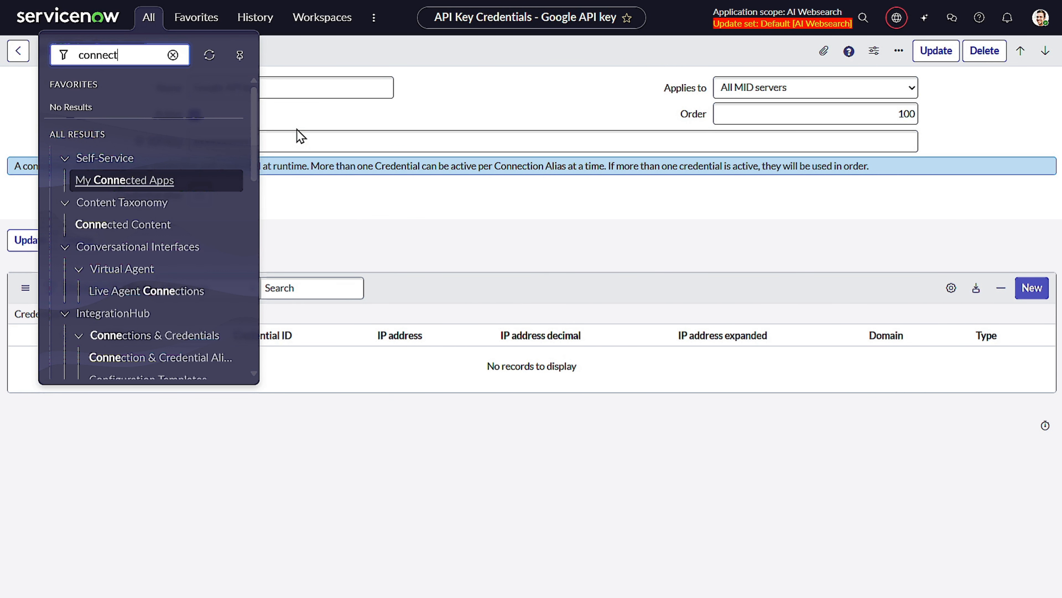
text(ion)
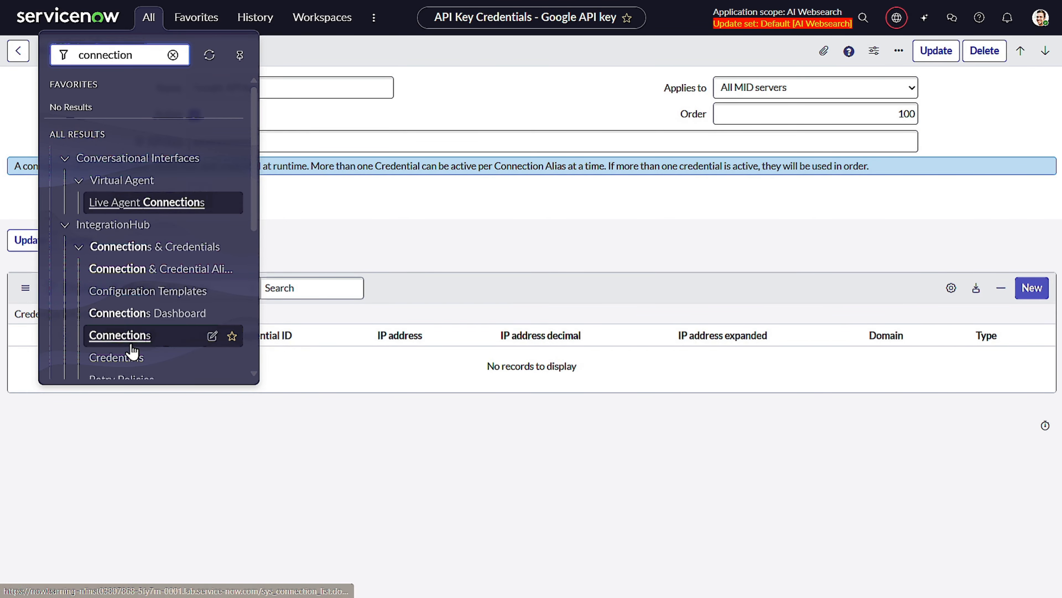
click(139, 328)
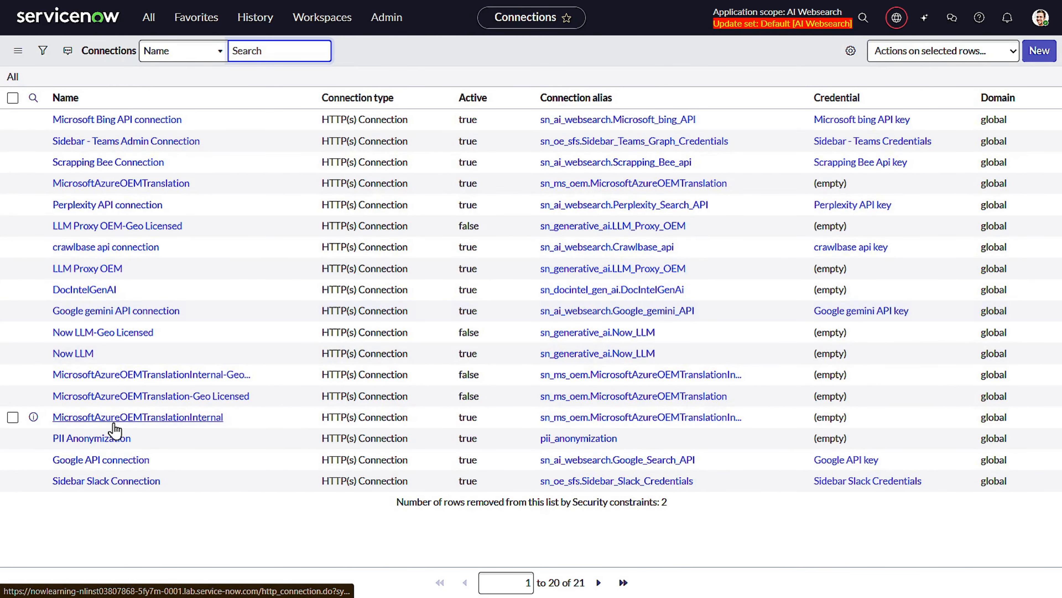
click(112, 460)
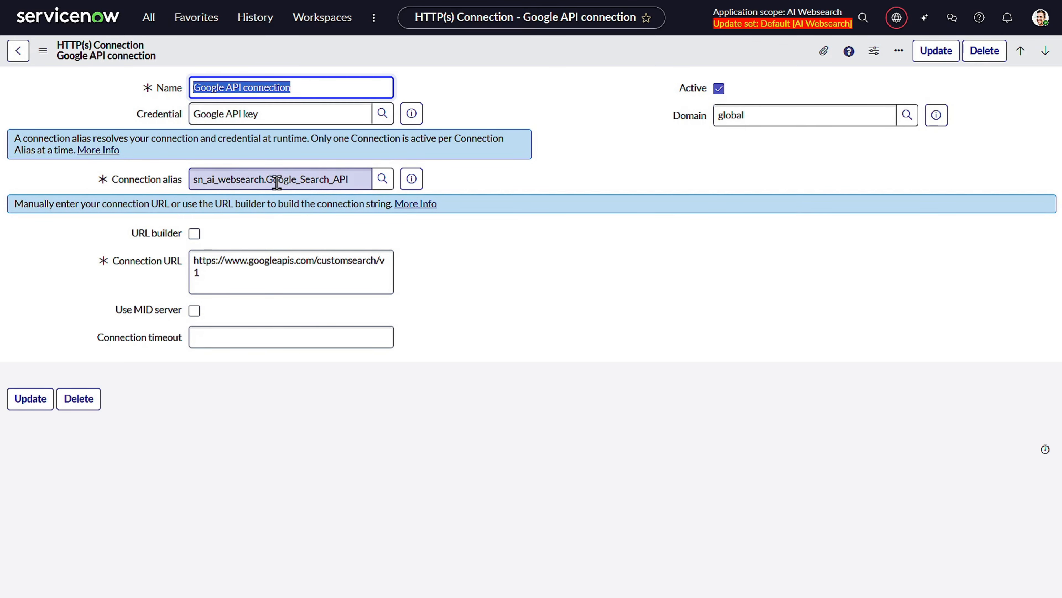
click(296, 108)
drag(296, 107, 156, 106)
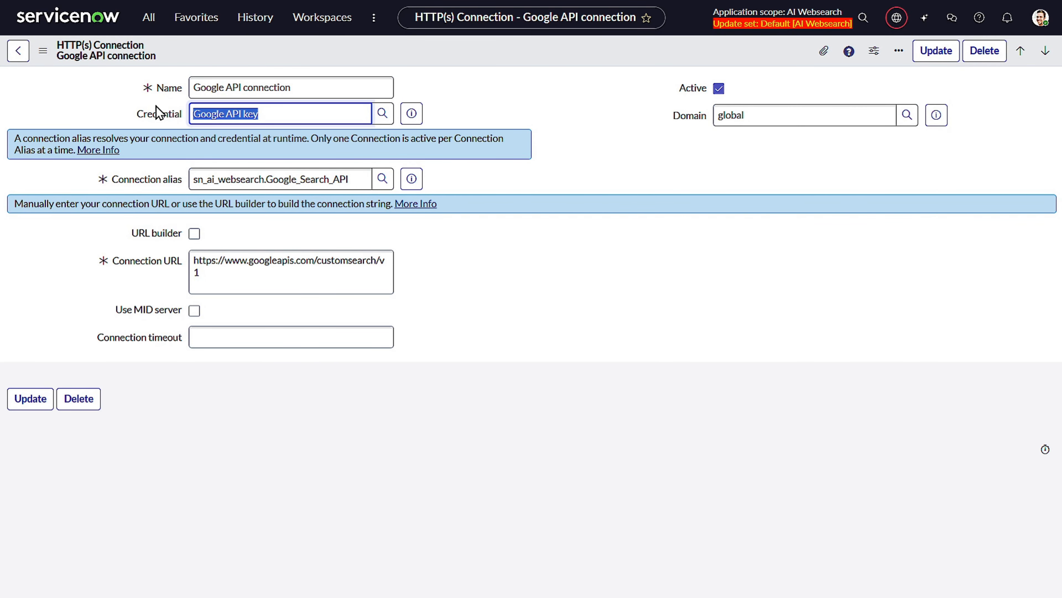
drag(242, 280, 194, 258)
click(598, 281)
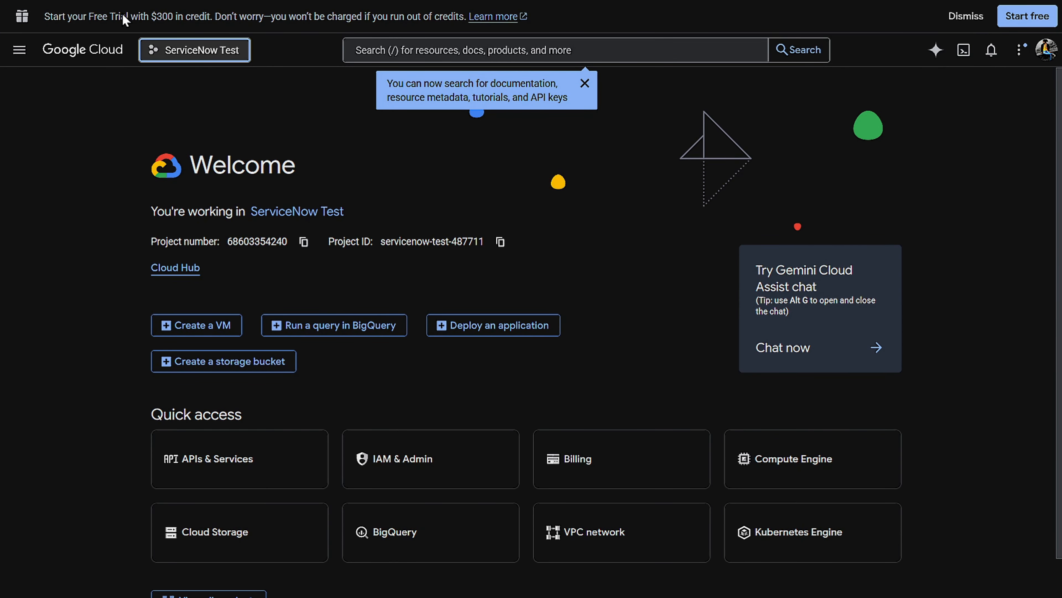
Switch to the Google Cloud console and read the free trial credit offer for the ServiceNow Test project's account.
drag(111, 18, 268, 19)
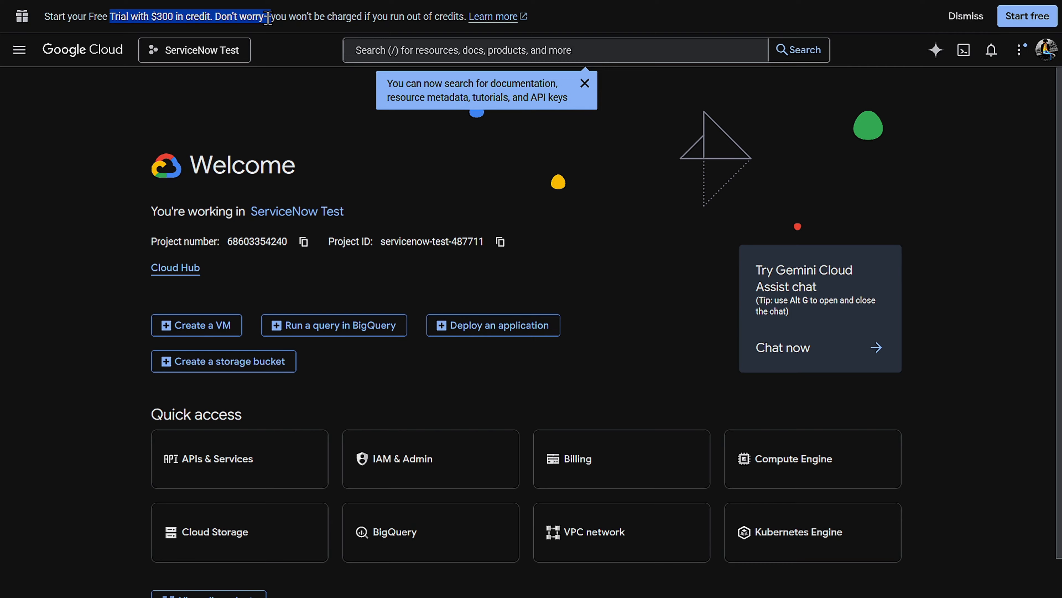
triple_click(161, 10)
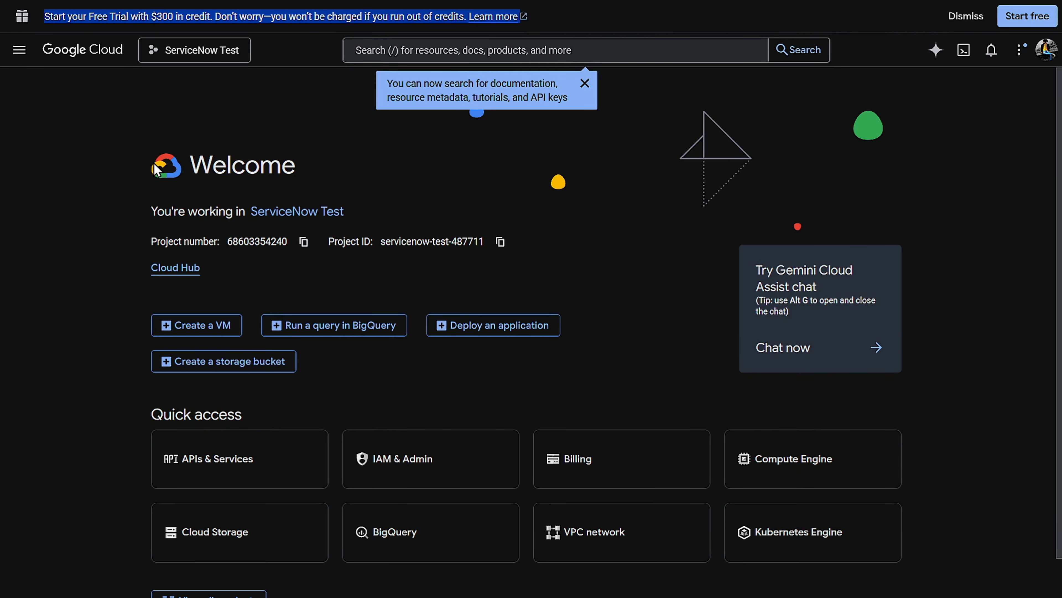
click(1, 273)
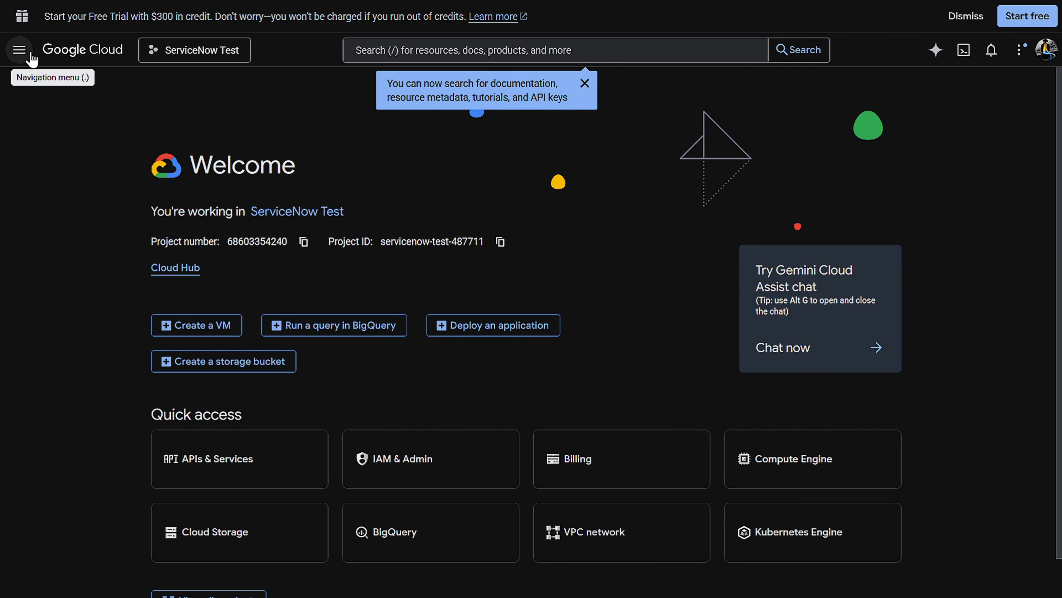
Check in the project picker that the ServiceNow Test project is the selected one.
click(164, 60)
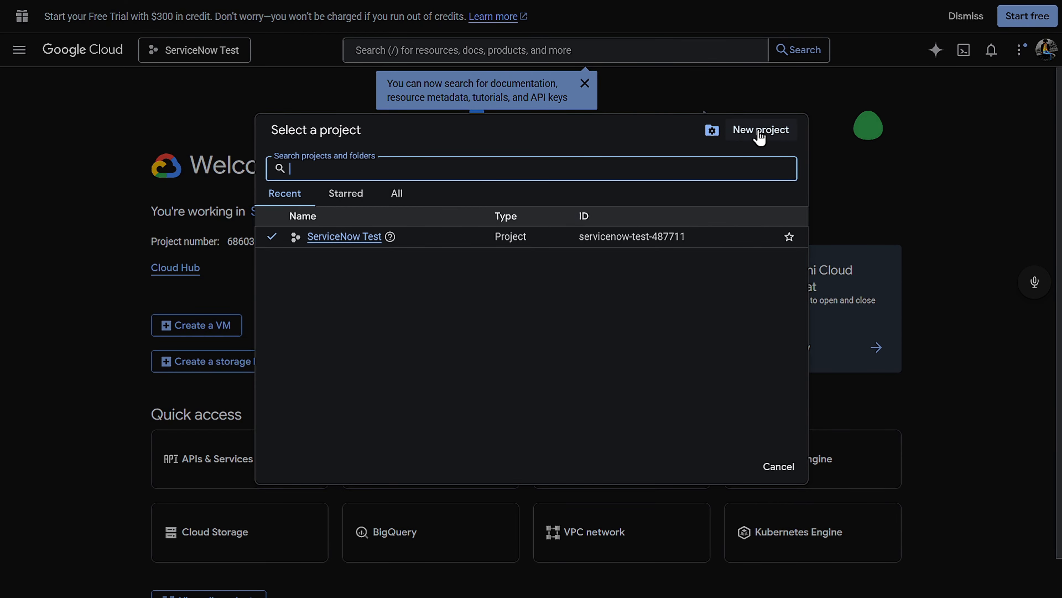
click(338, 237)
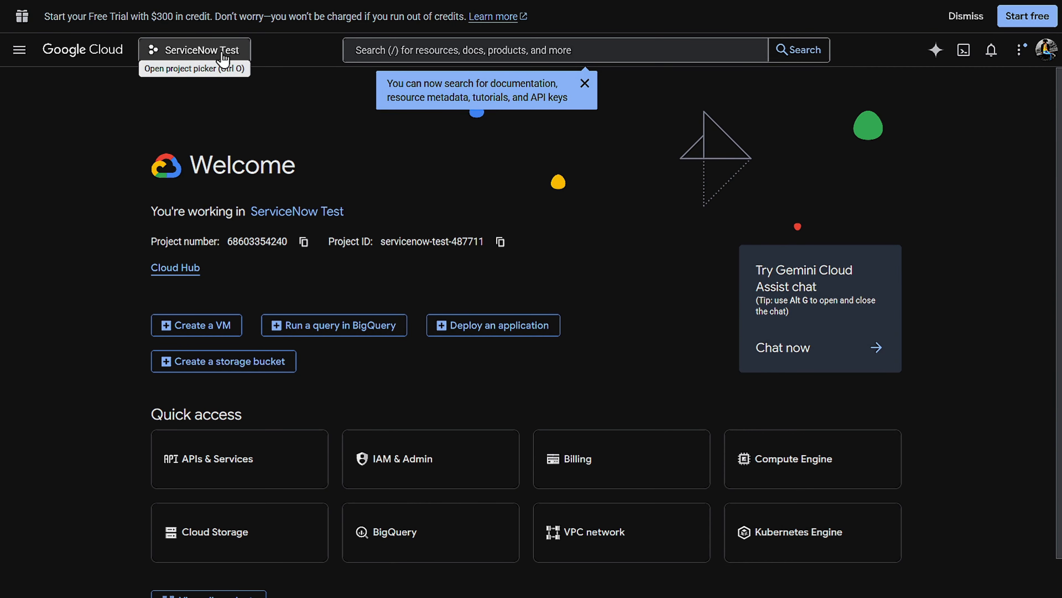
click(224, 57)
click(146, 112)
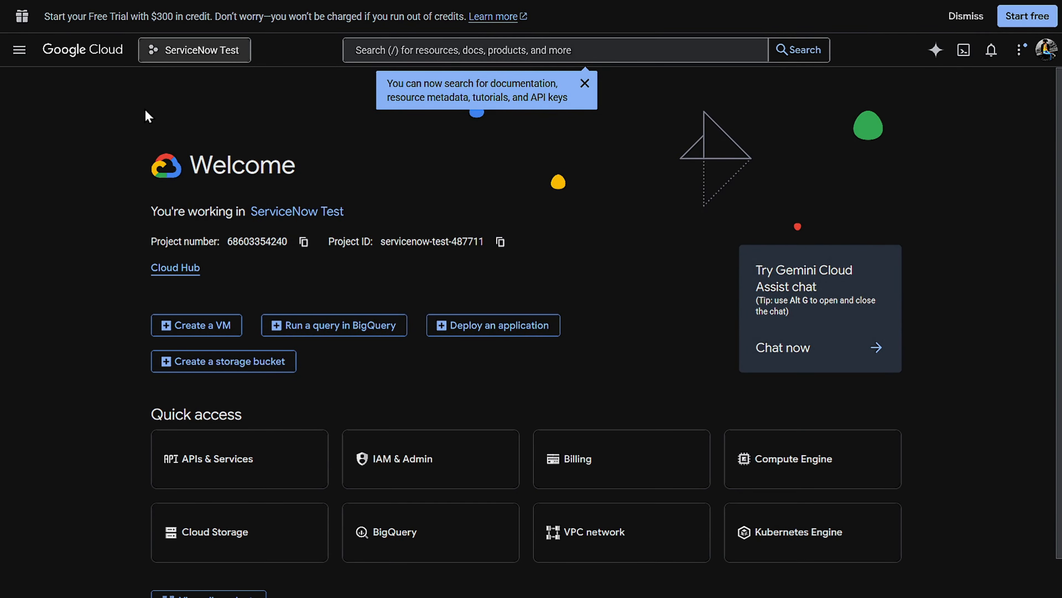
Find the Custom Search API in the APIs & Services library and check on its product details whether it is enabled.
click(19, 48)
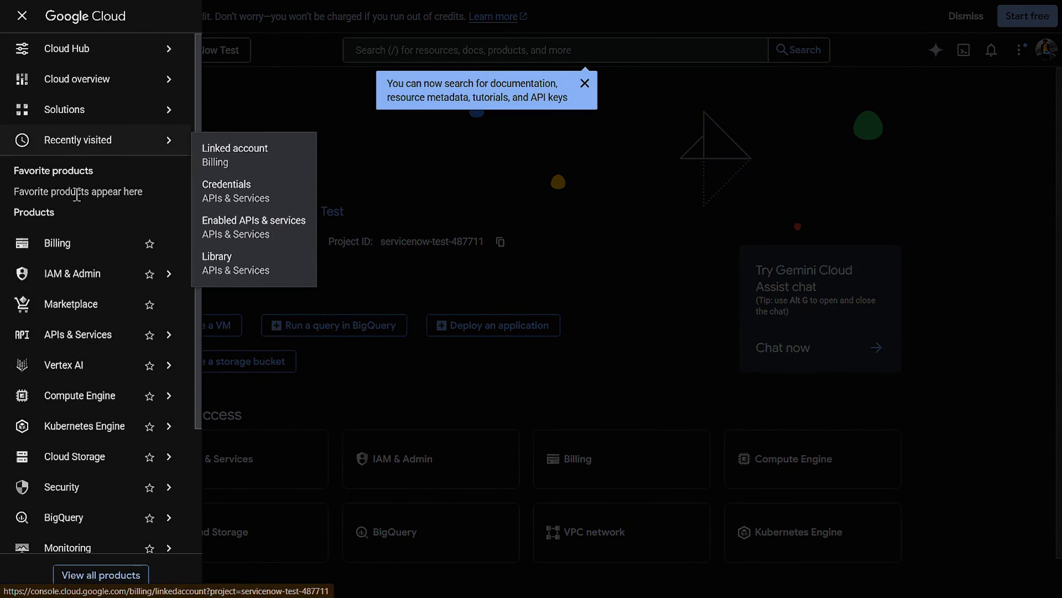
mouse_move(102, 379)
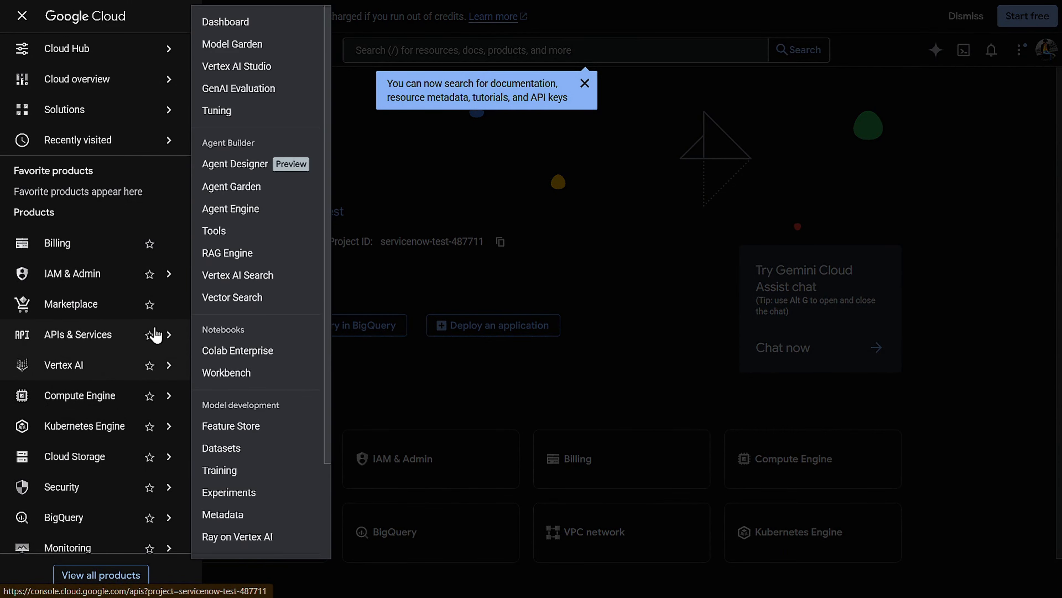
mouse_move(173, 342)
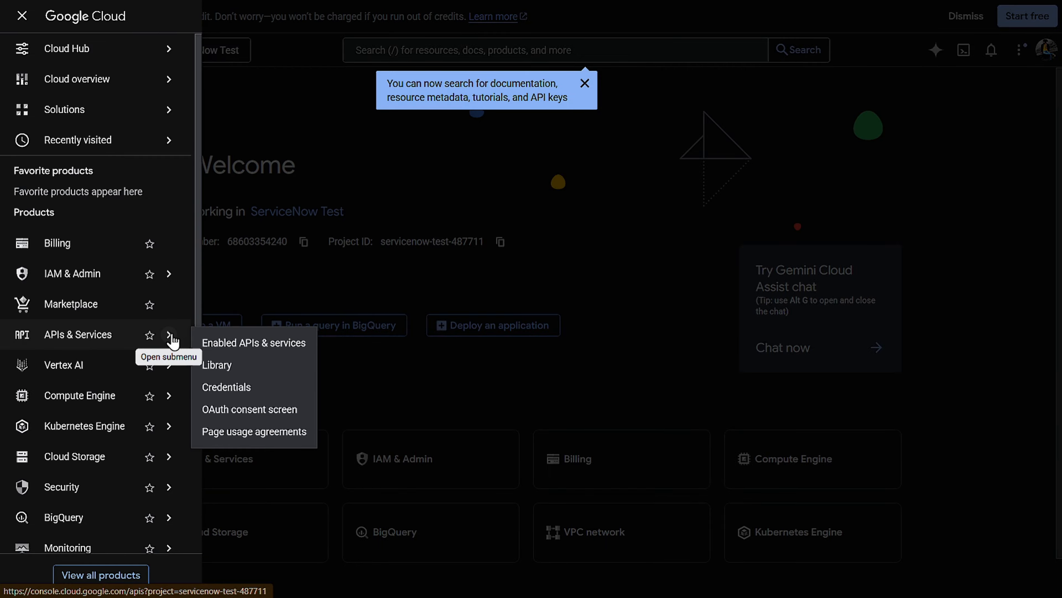
click(253, 373)
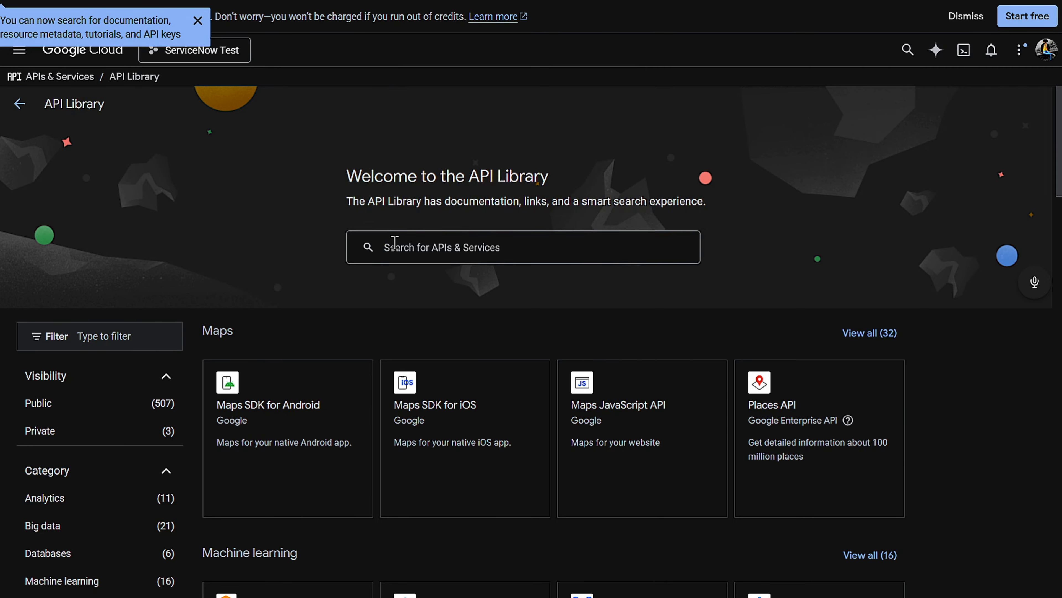
click(385, 245)
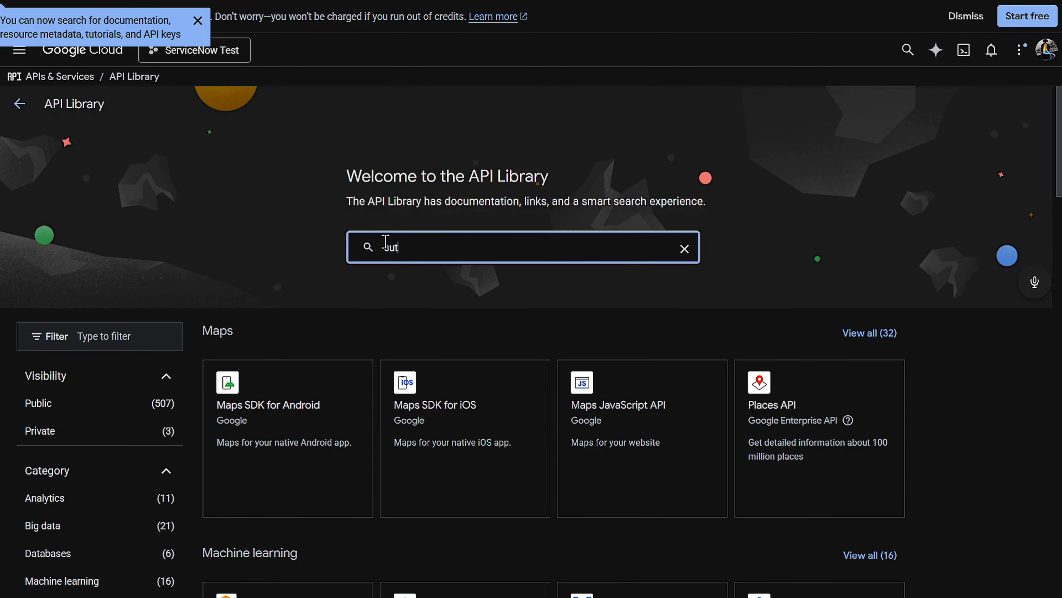
key(Return)
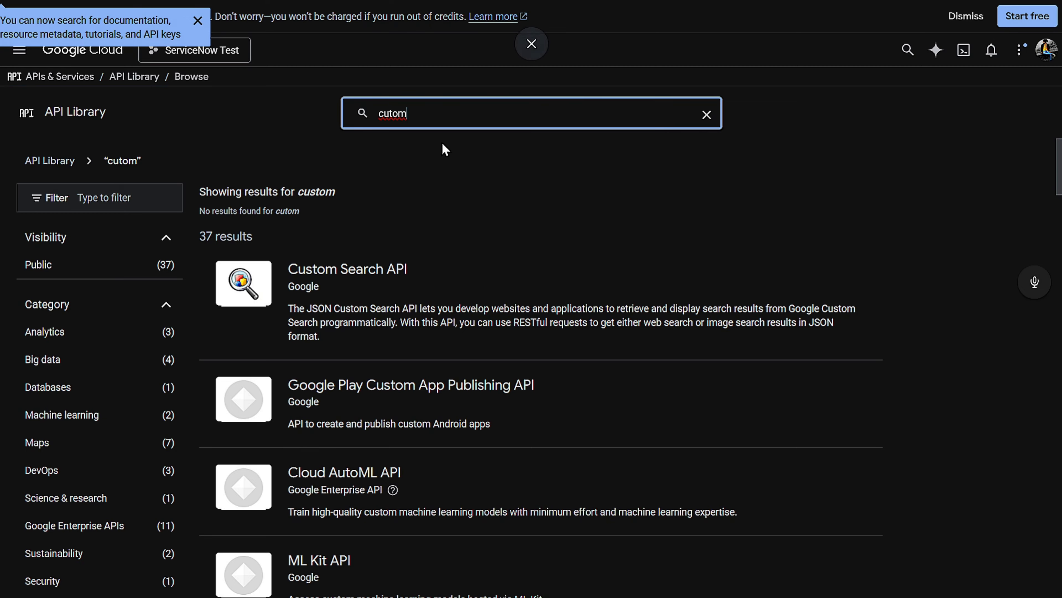
click(412, 280)
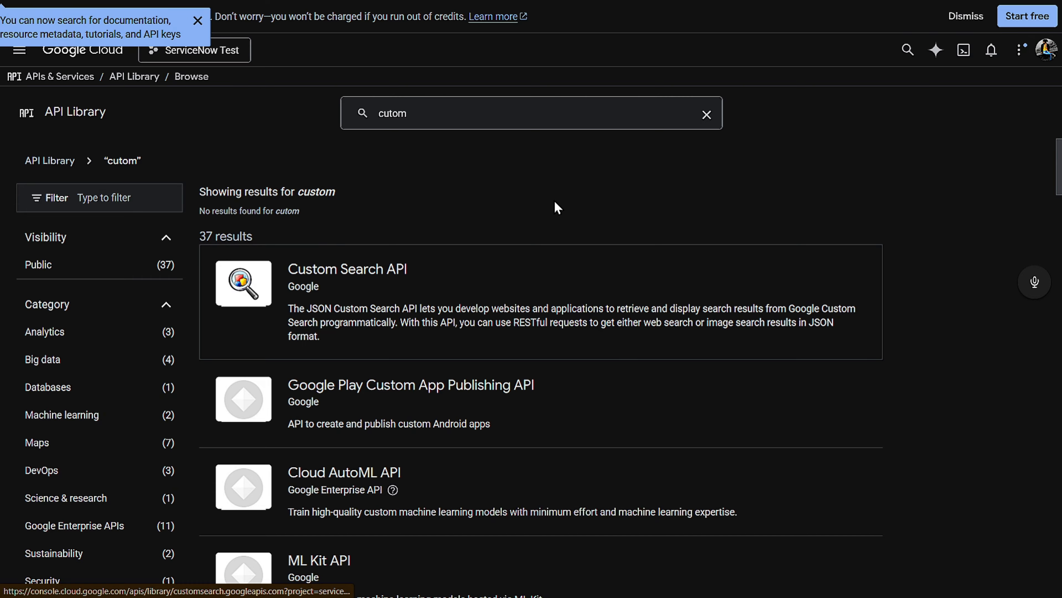
click(360, 270)
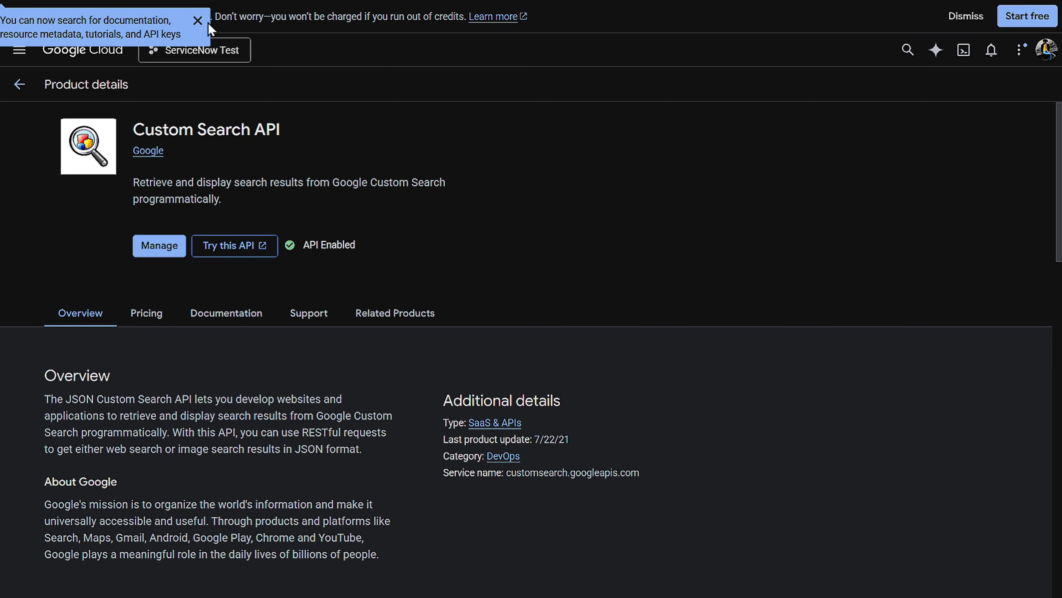
click(197, 20)
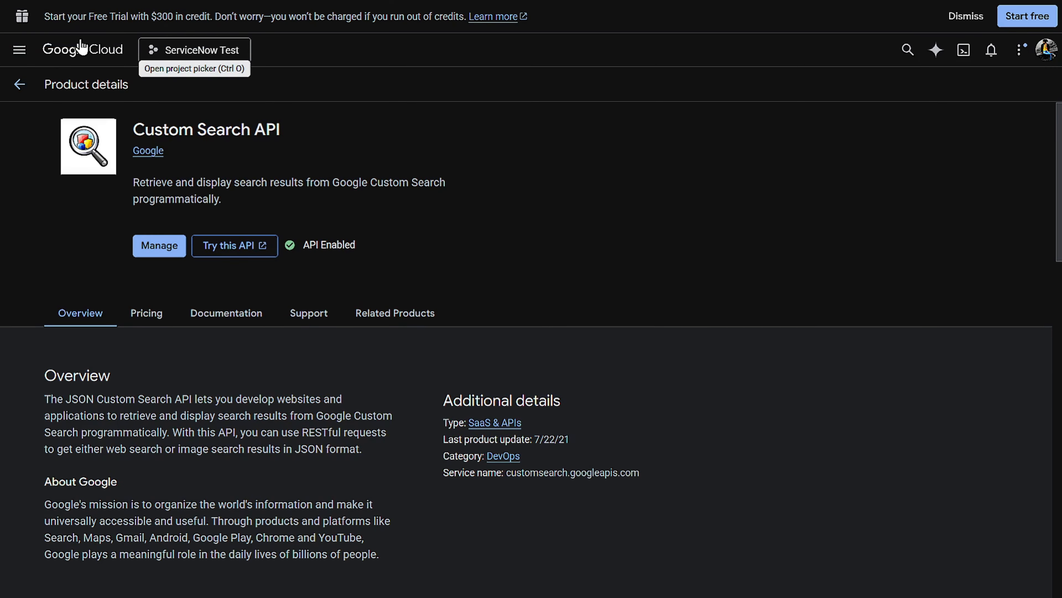
On the APIs & Services credentials page, create an API key with no application or API restrictions and copy the key.
click(20, 62)
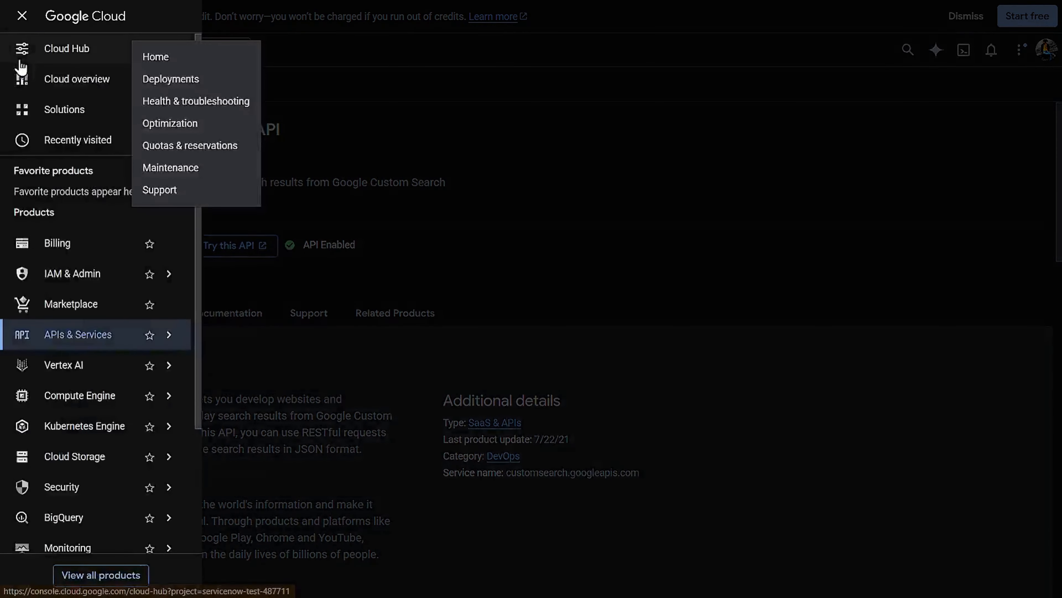
mouse_move(122, 352)
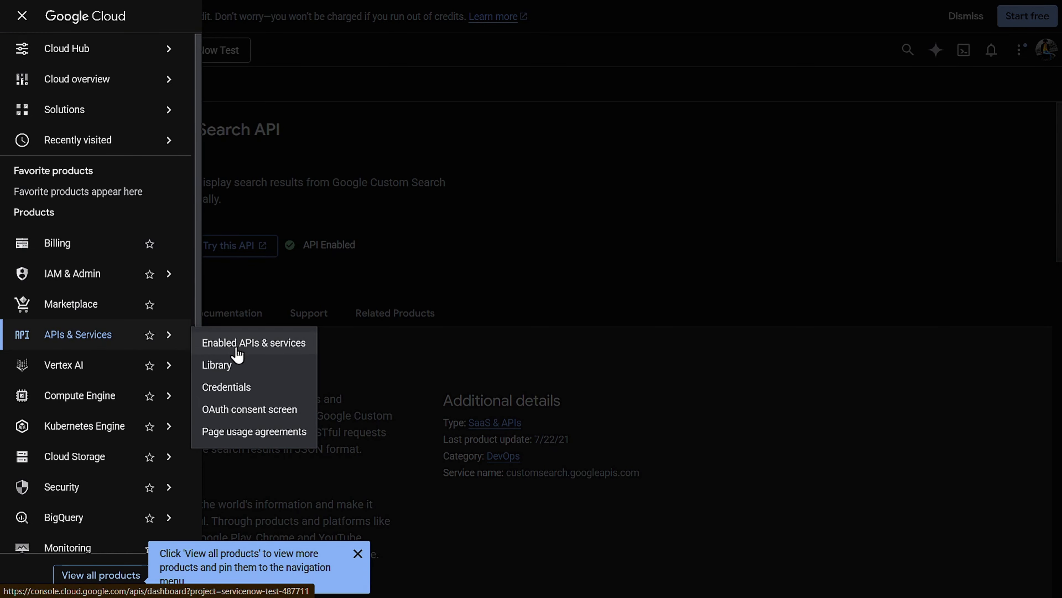
click(239, 388)
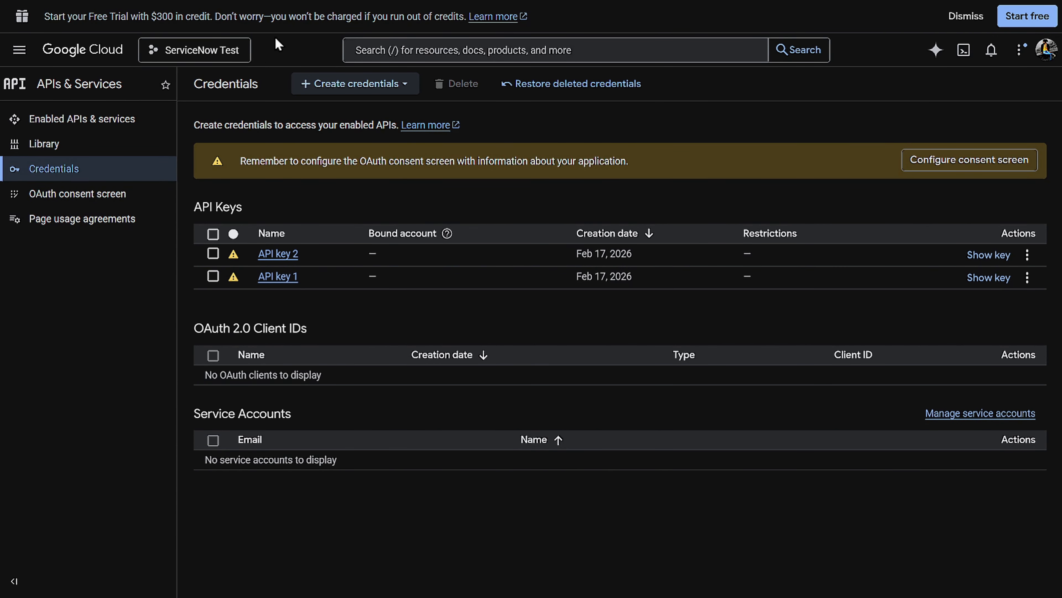
click(357, 93)
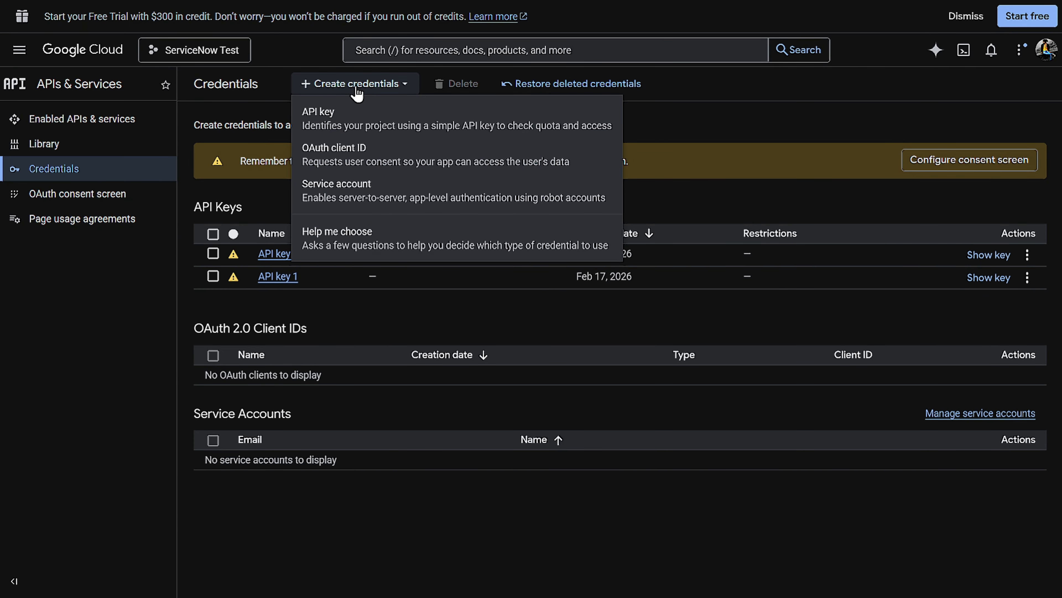
click(341, 112)
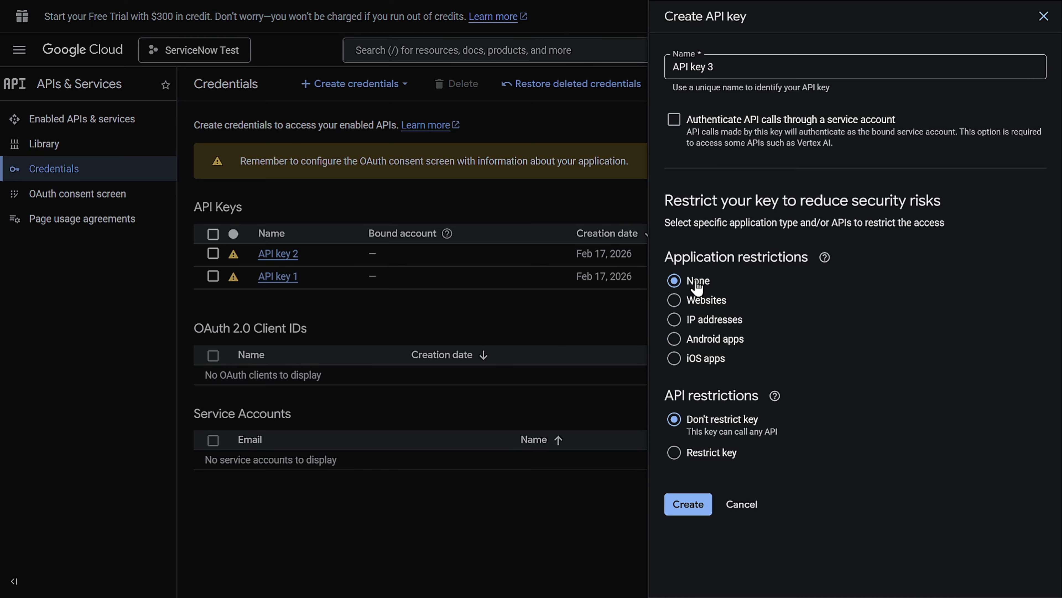
click(704, 504)
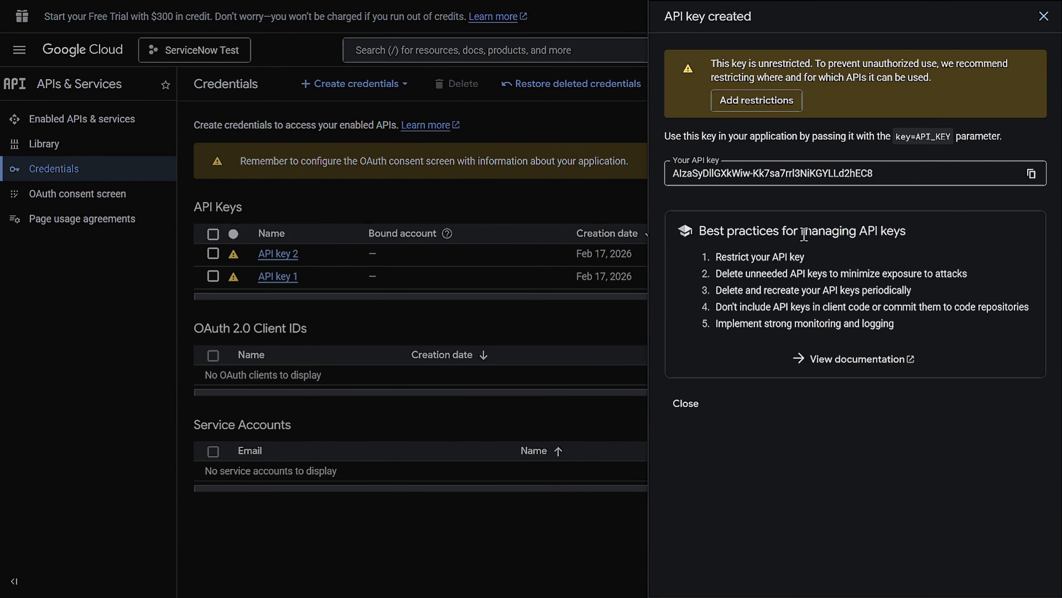
click(1031, 174)
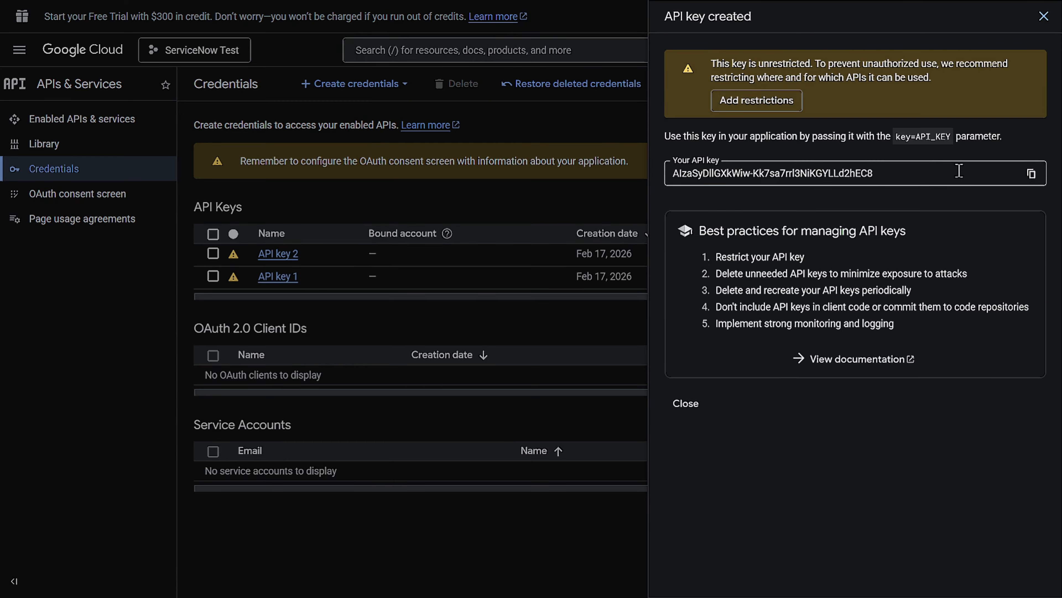
click(1031, 175)
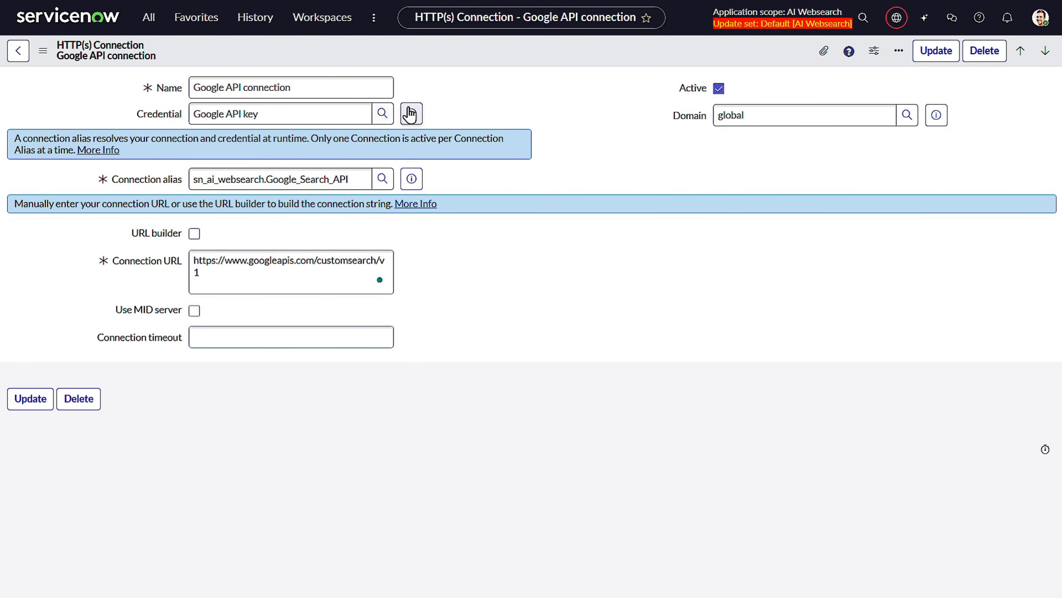
In ServiceNow, open the Google API key credential record from the Google API connection, replace its API Key with the copied key and save.
click(412, 114)
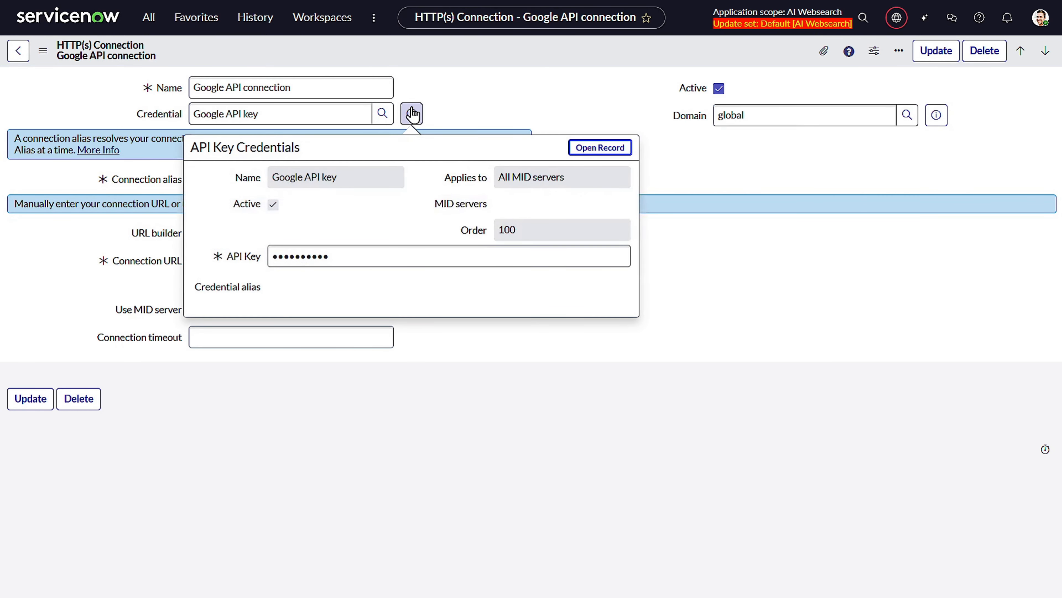
click(607, 148)
click(240, 163)
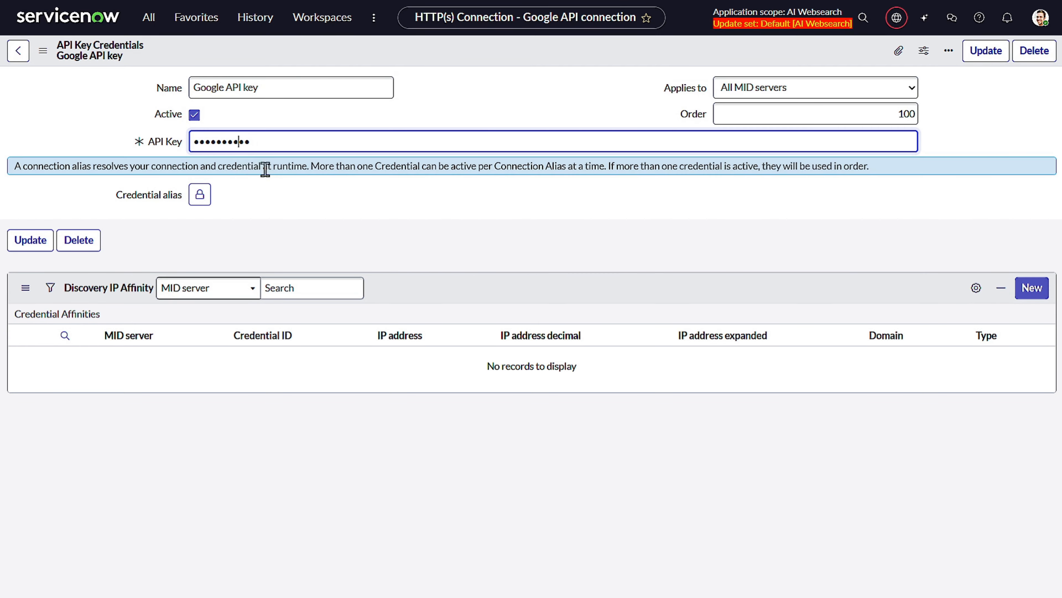
key(ctrl+a)
key(ctrl+v)
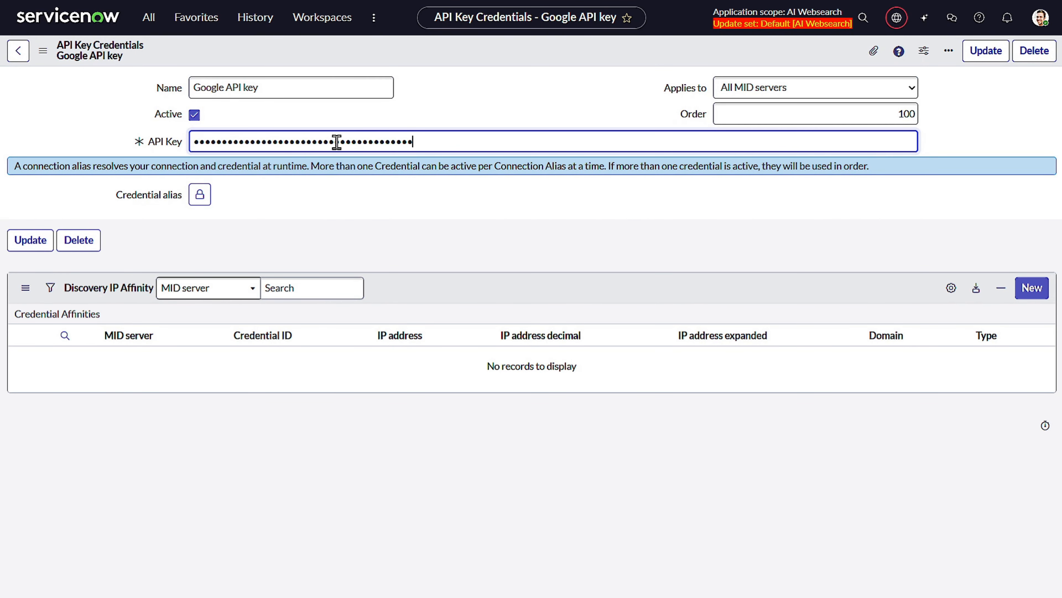
right_click(444, 52)
click(456, 54)
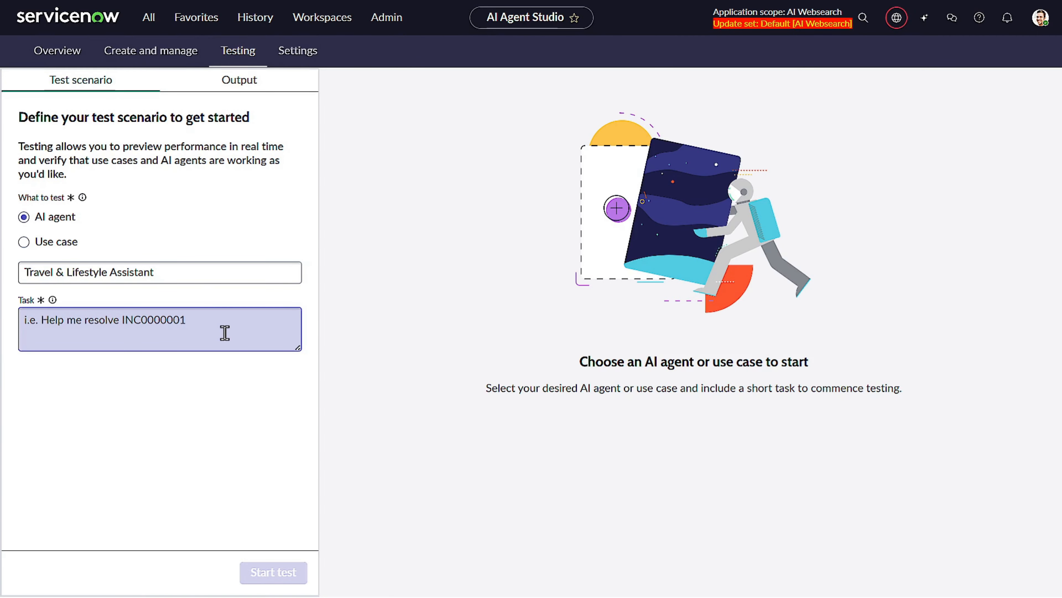
Test the Travel & Lifestyle Assistant agent with the task "Help me plan my vacation in Pune" and answer Yes to its request to proceed.
click(141, 344)
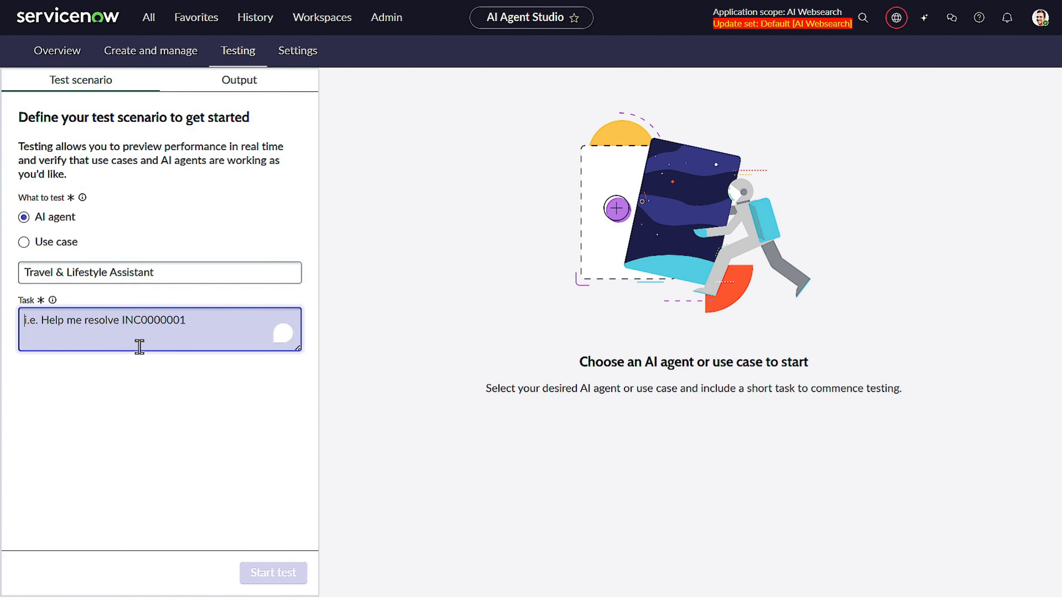
text(H)
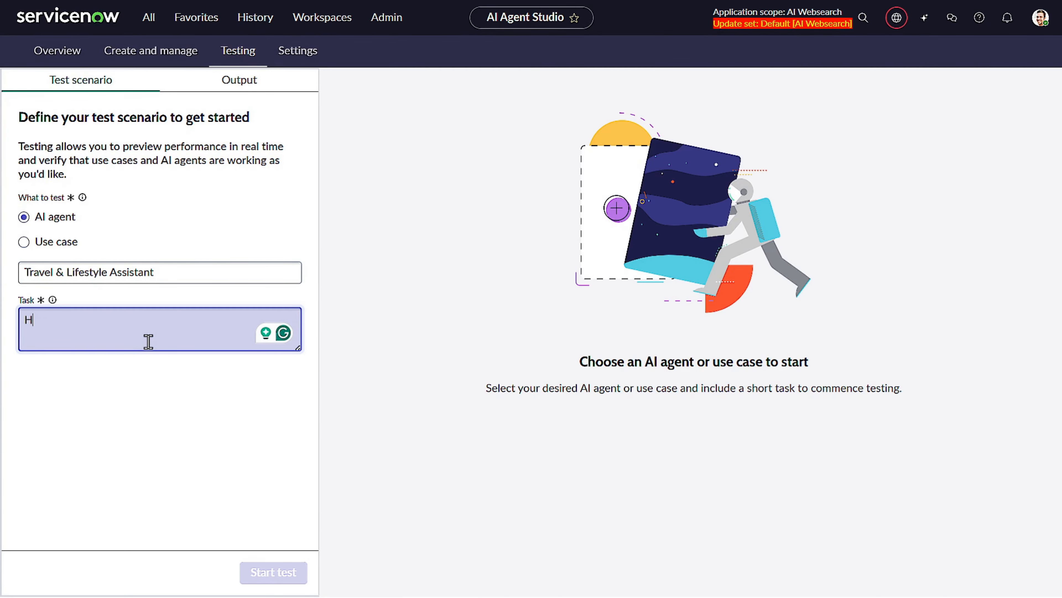
text(elp me plan my vacation)
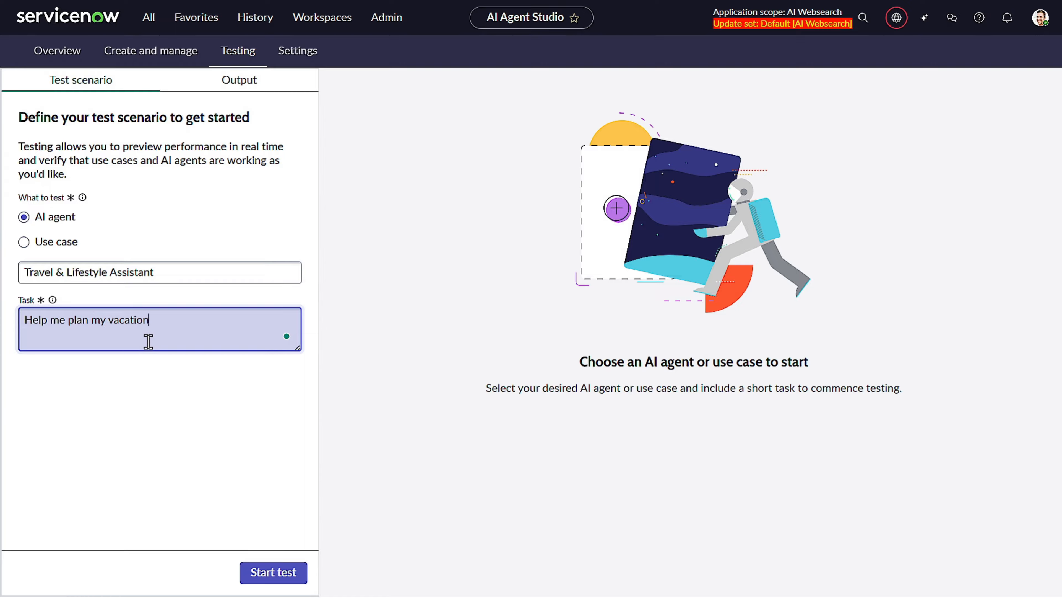
text( in Pune)
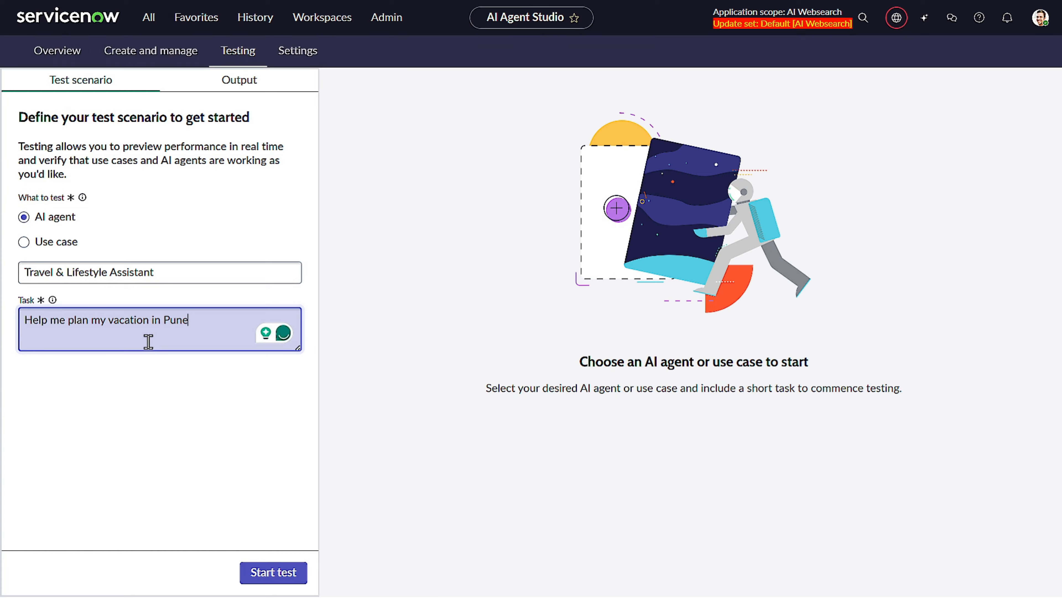
click(266, 573)
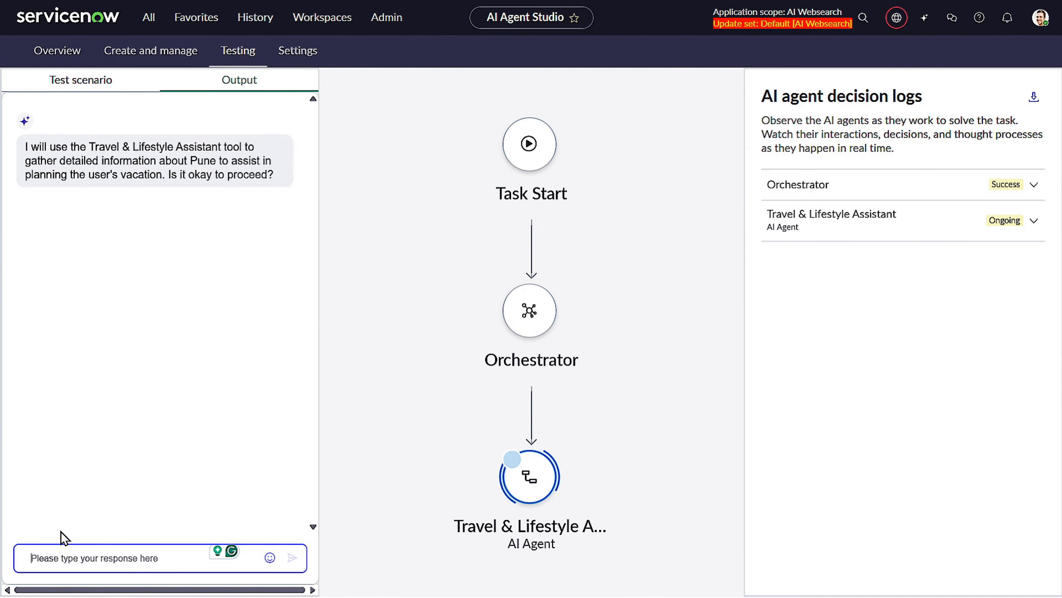
text(Yes)
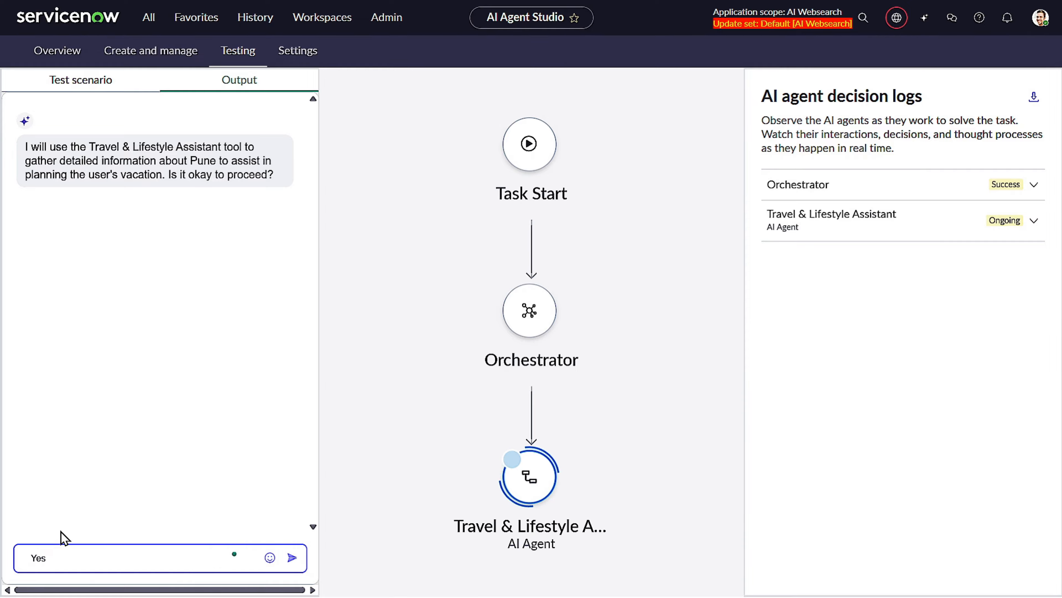
key(Return)
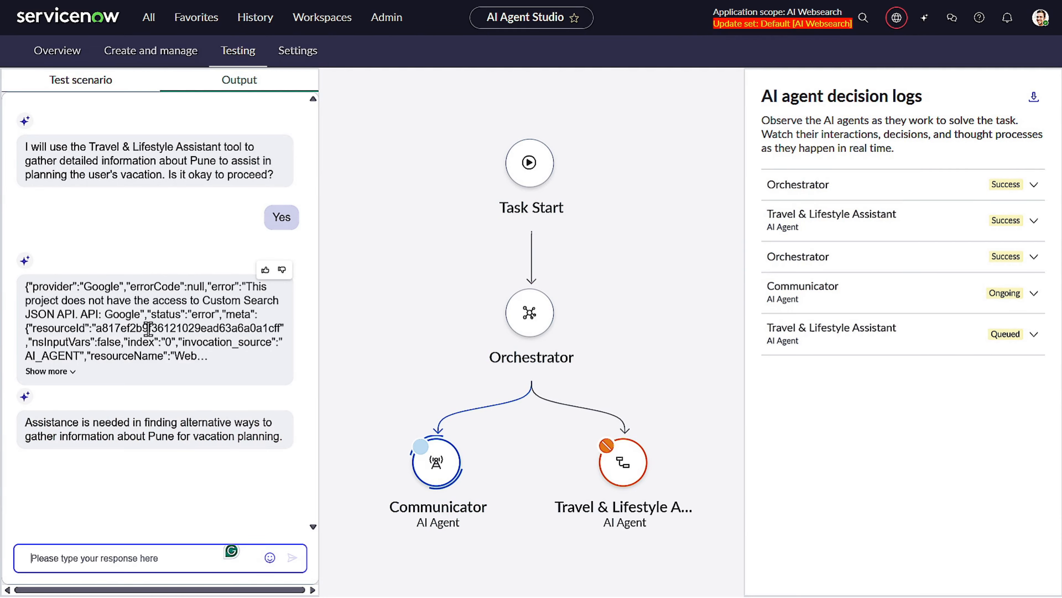
Expand the agent's full web search response in the test output and read its error details.
click(67, 370)
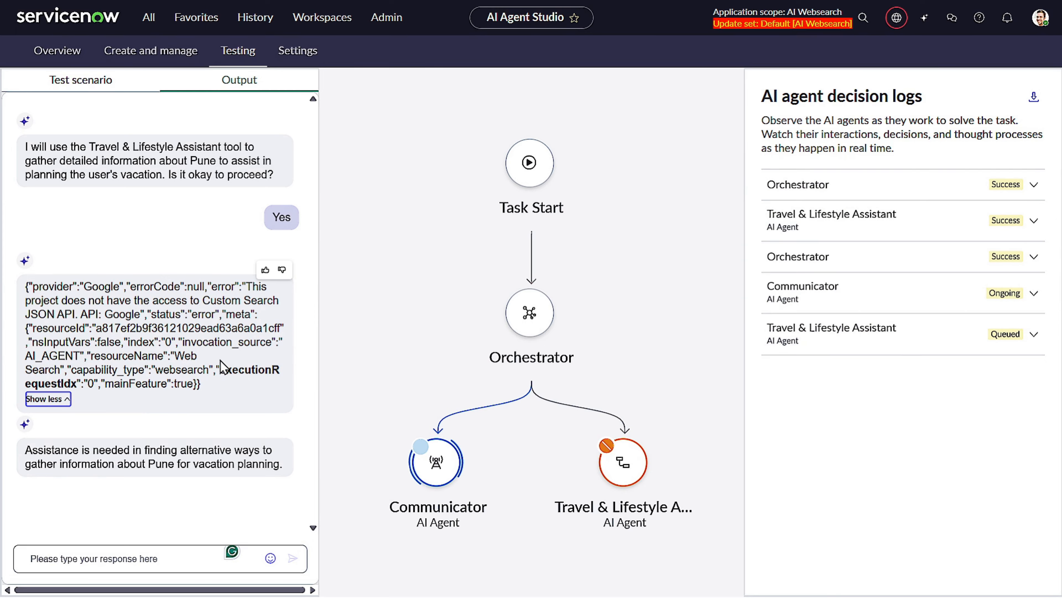
drag(221, 372, 227, 364)
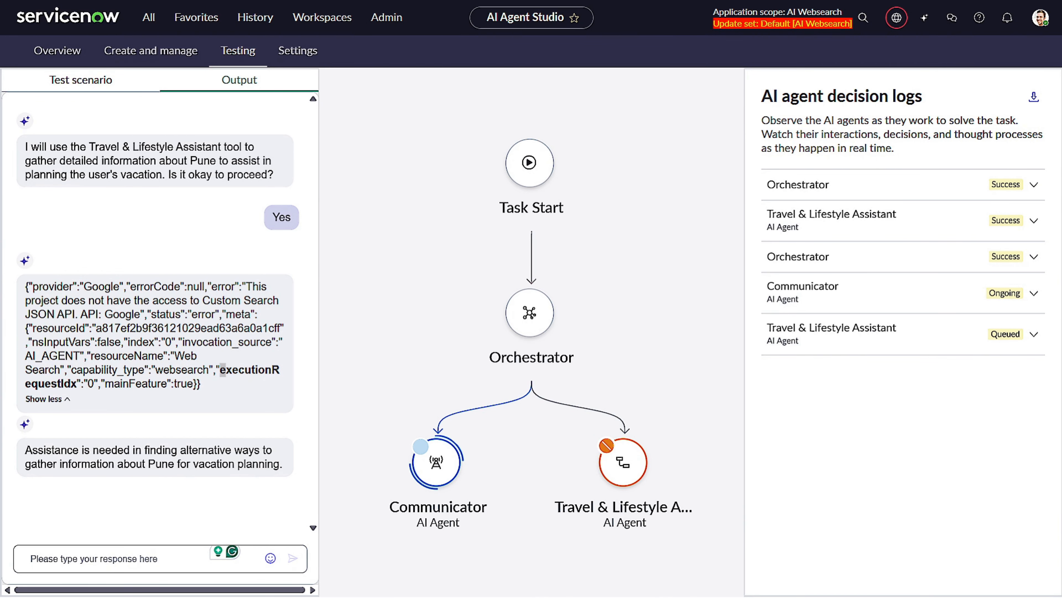
key(alt+Tab)
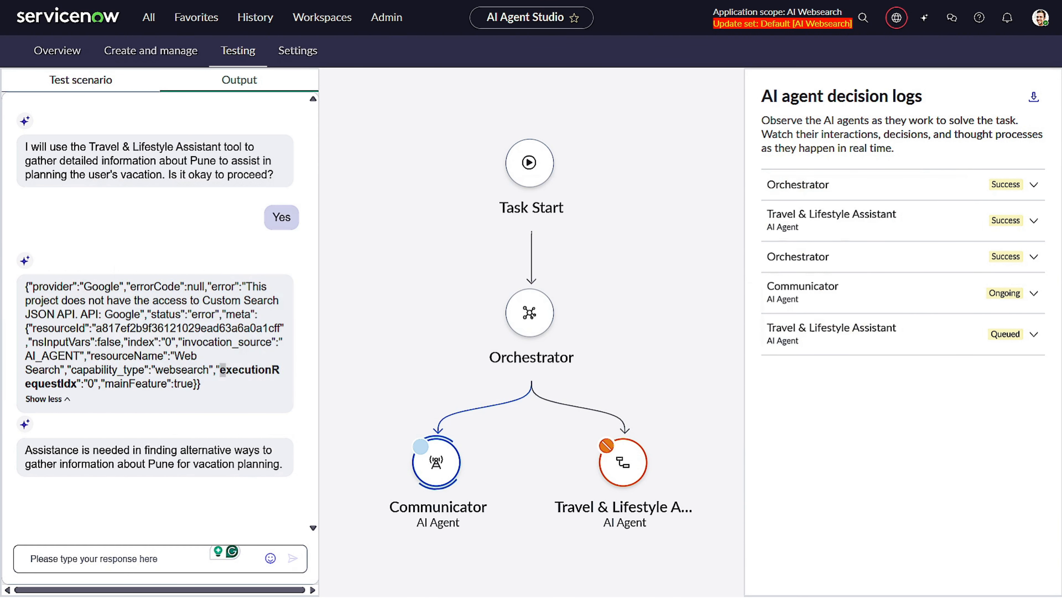